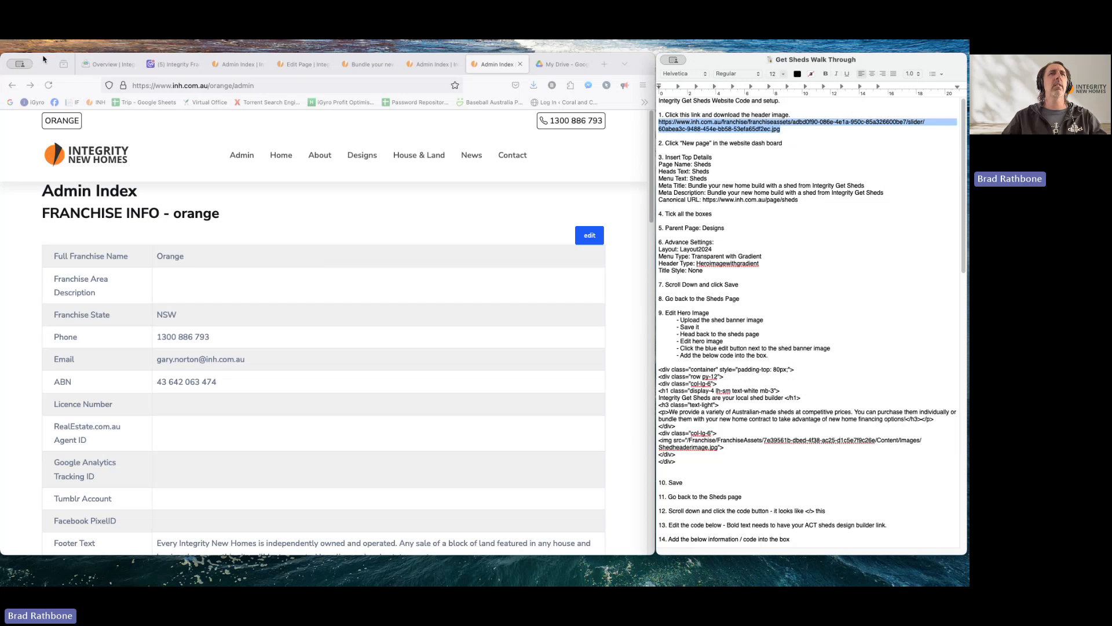
# - Load the shed header image from its copied URL, save it to the Desktop, and close that tab
pyautogui.moveTo(43, 58); pyautogui.dragTo(43, 76)
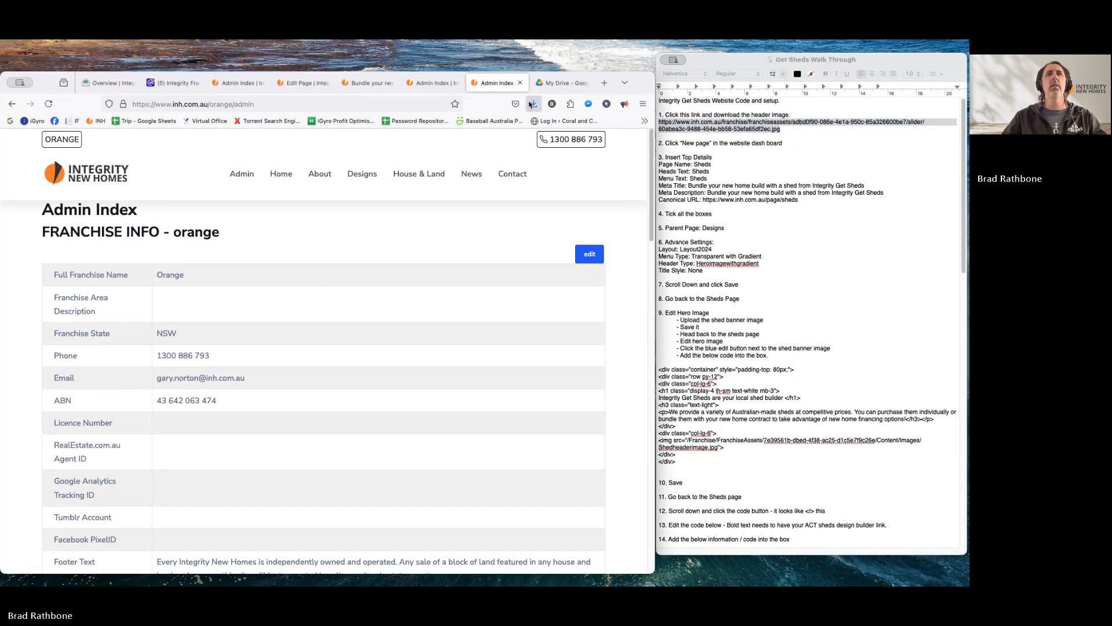
pyautogui.click(606, 85)
pyautogui.write('https://www.inh.com.au/franchise/franchiseassets/adbd0f90-086e-4e1a-950c-85a326600be7/slider/60abea3c-9488-454e-bb58-53efa65df2ec.jpg')
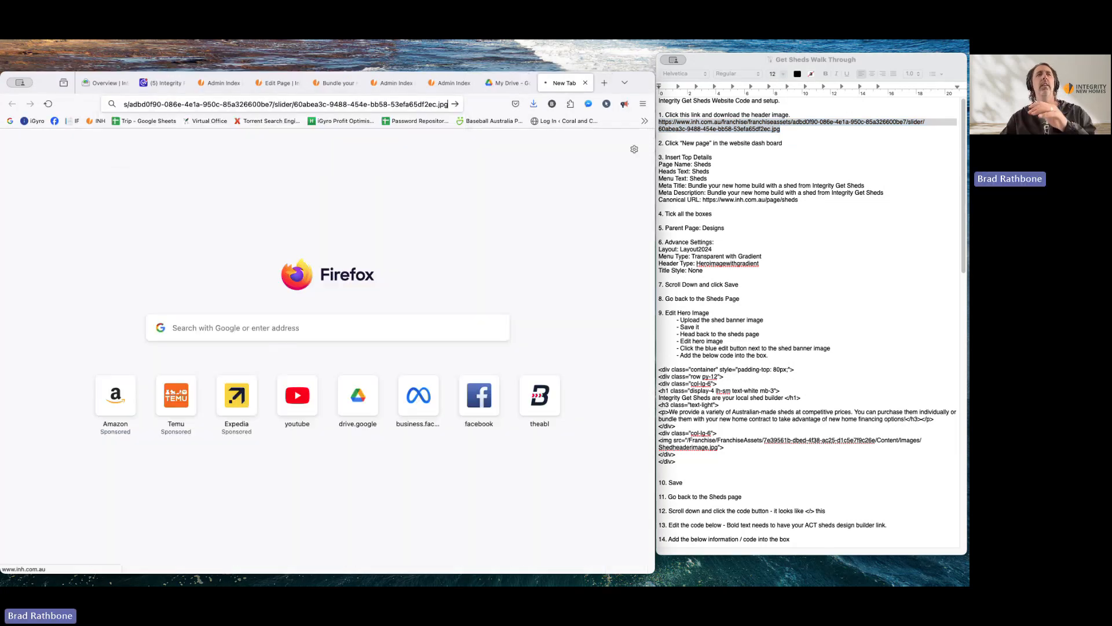
pyautogui.press('Return')
pyautogui.rightClick(343, 326)
pyautogui.click(358, 334)
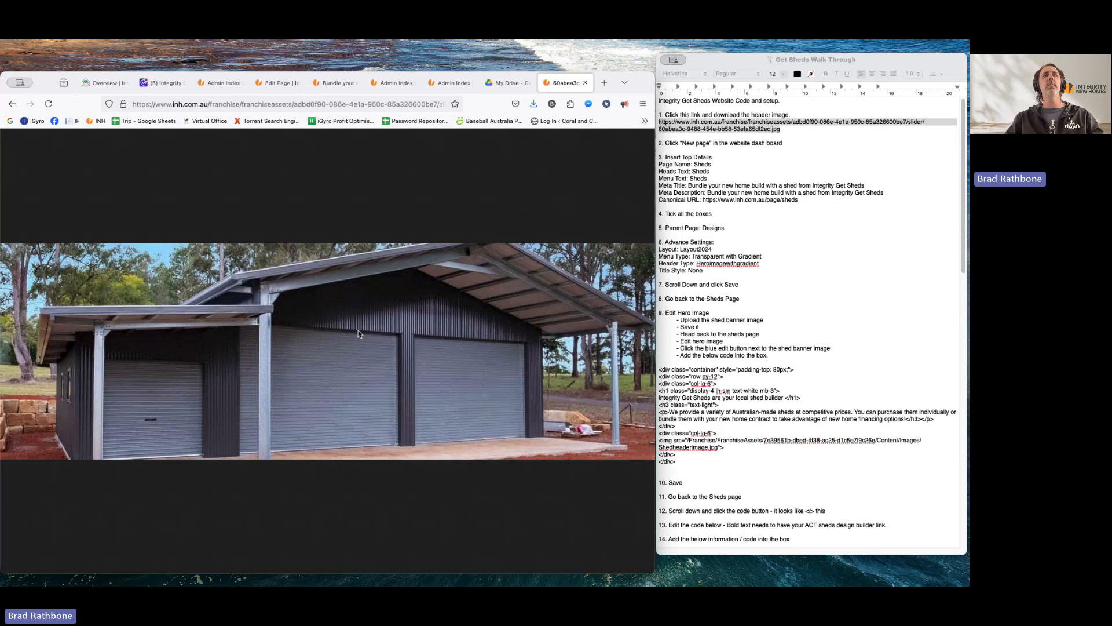
pyautogui.click(320, 167)
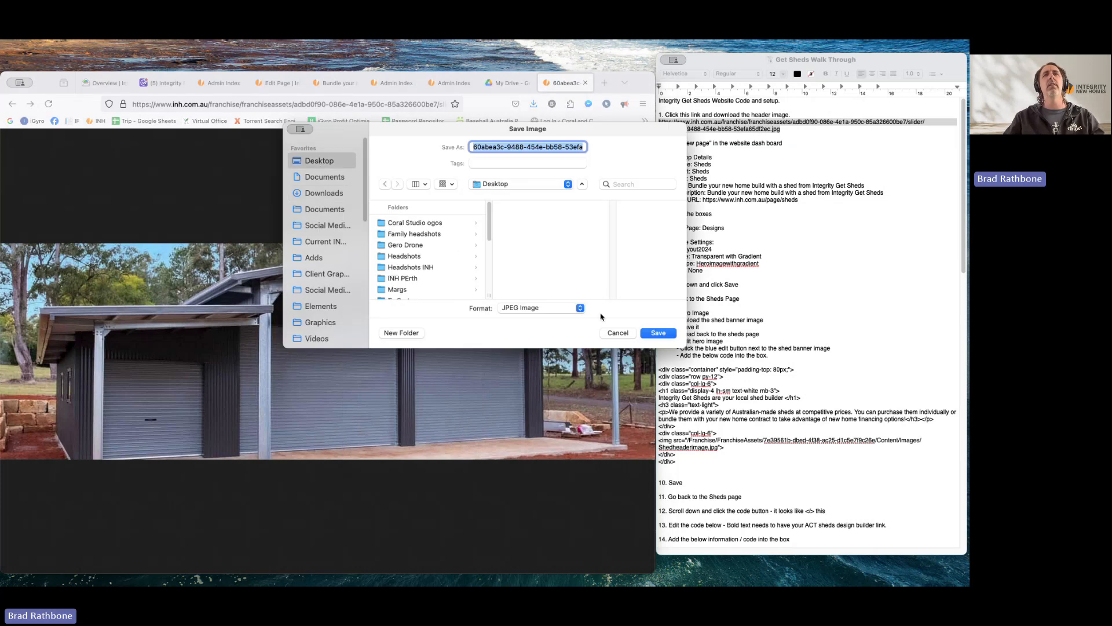
pyautogui.click(643, 333)
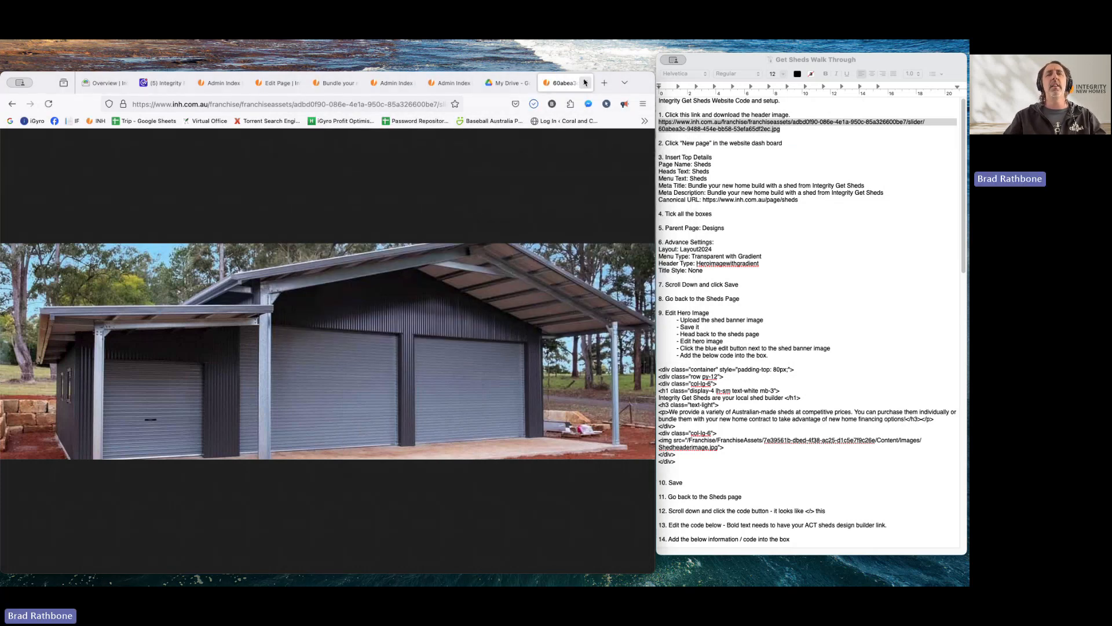
pyautogui.click(585, 84)
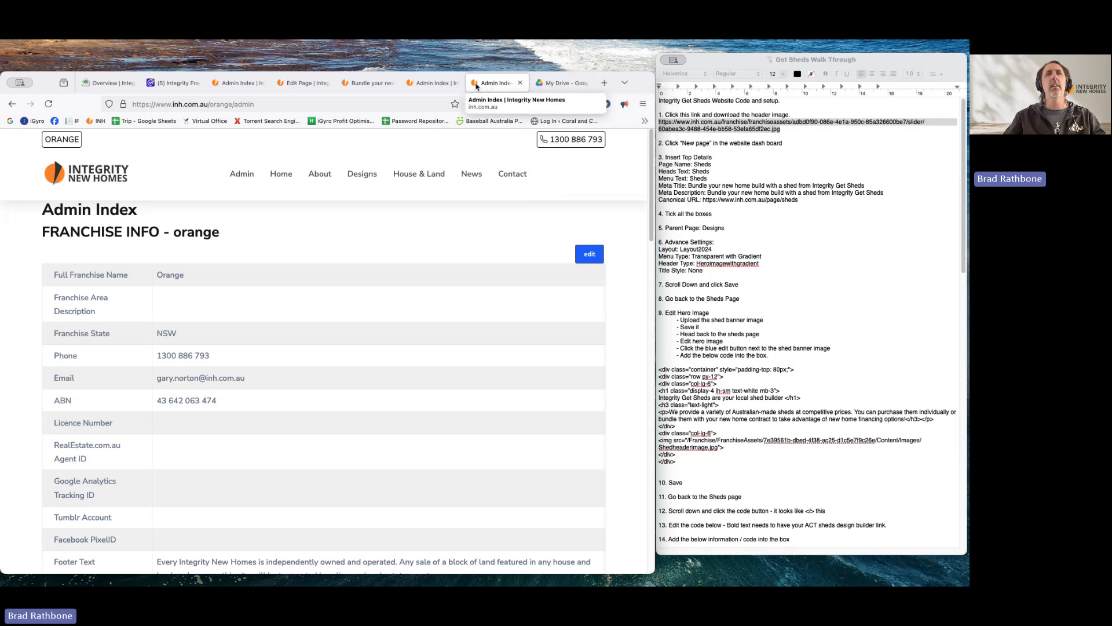
# - From the Admin Index page list, create a new page to get a blank Edit Page form
pyautogui.moveTo(644, 78); pyautogui.dragTo(642, 60)
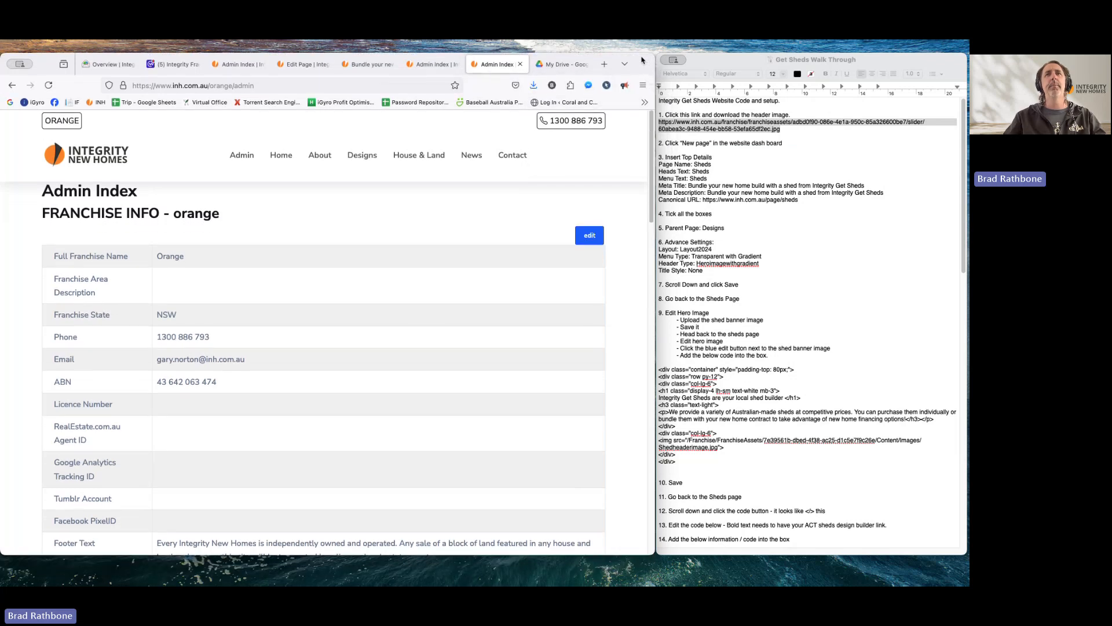
pyautogui.scroll(-2, 490, 353)
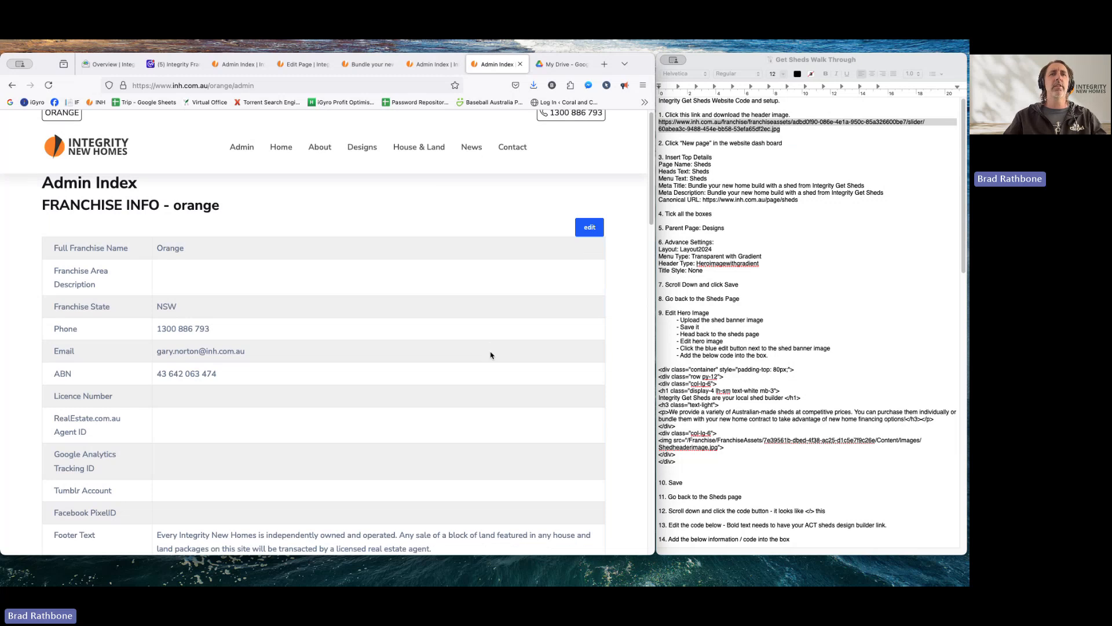
pyautogui.scroll(-2, 490, 354)
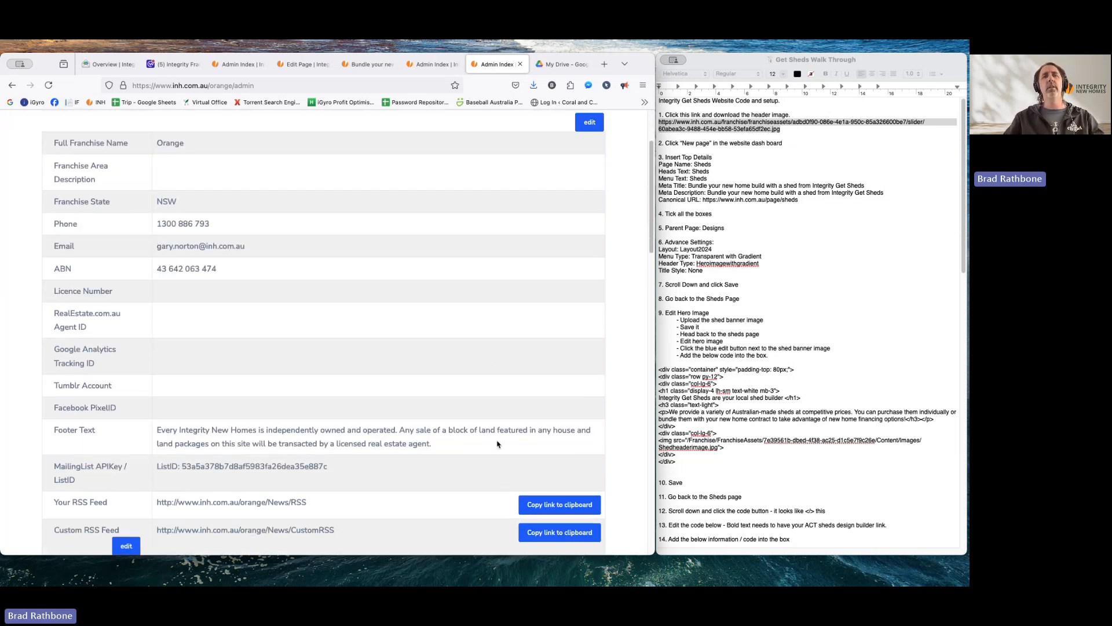
pyautogui.scroll(-10, 497, 445)
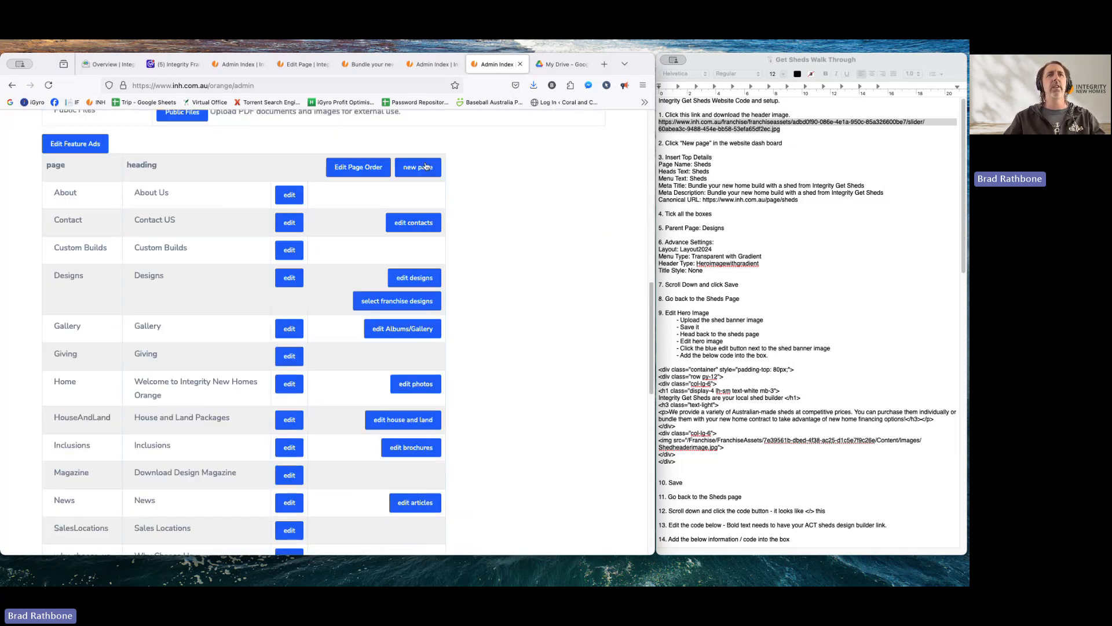
pyautogui.click(425, 167)
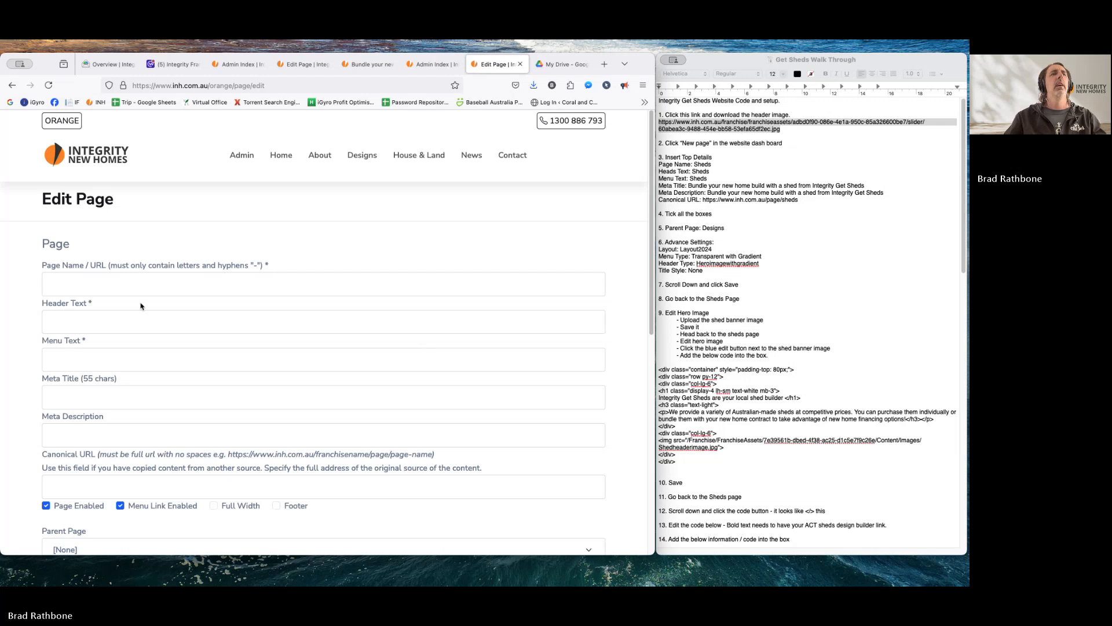
# - Enter 'Sheds' as the page name, header text and menu text
pyautogui.click(112, 276)
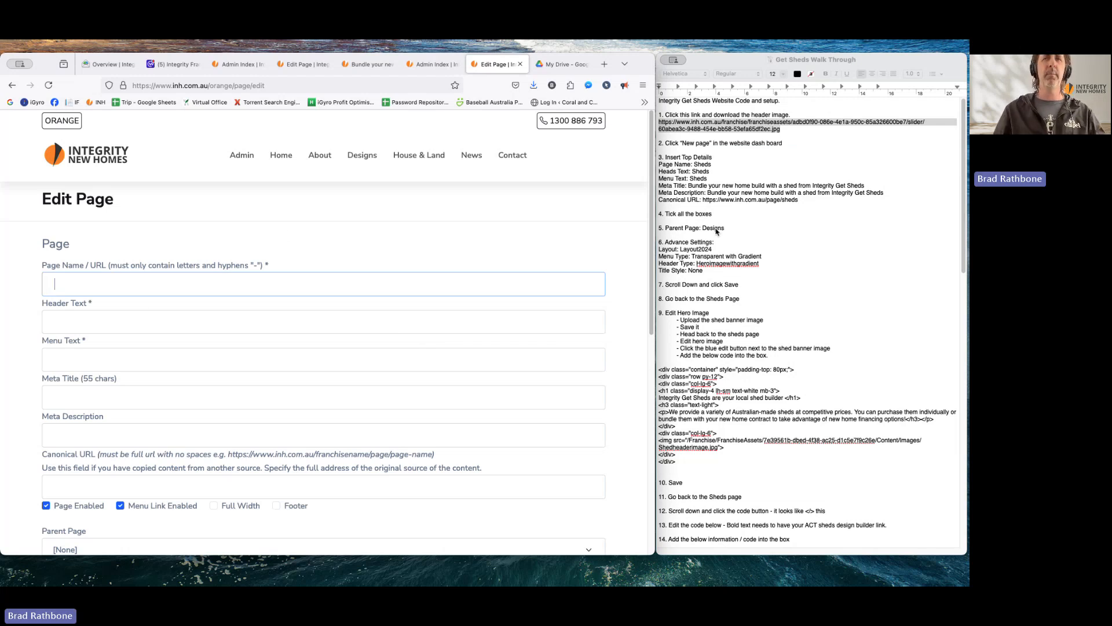
pyautogui.write('Sheds')
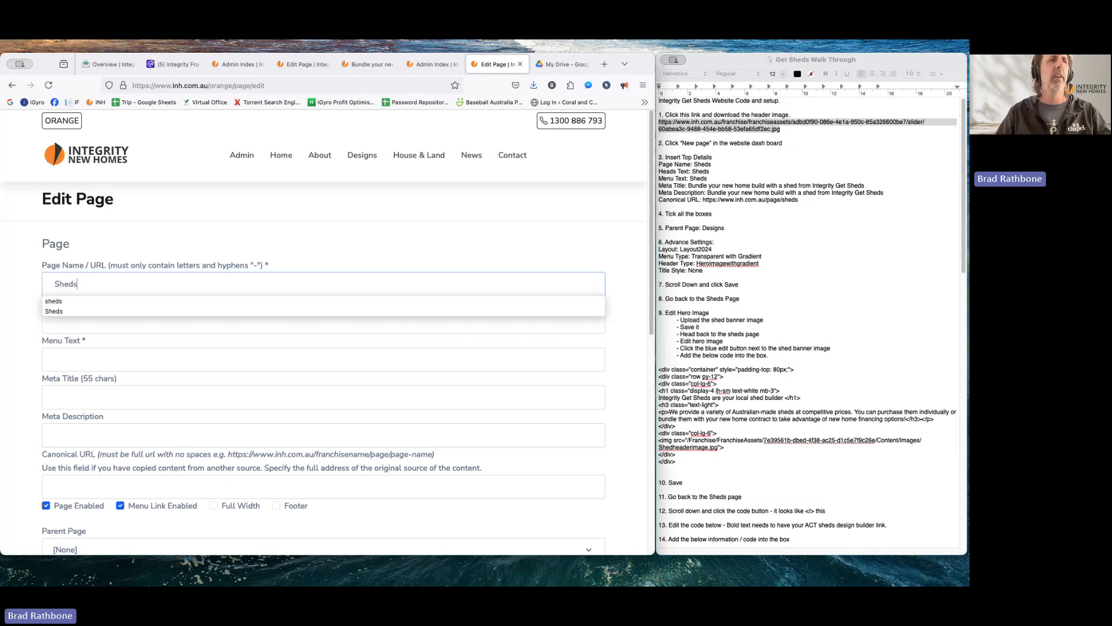
pyautogui.press('Tab')
pyautogui.write('Sheds')
pyautogui.press('Tab')
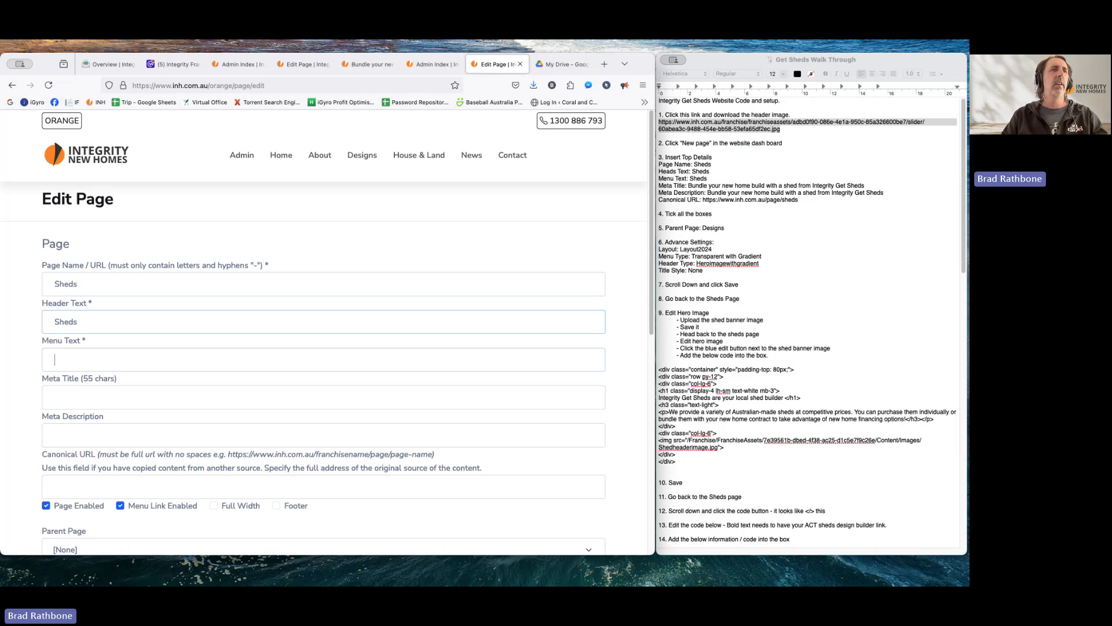
pyautogui.write('Sheds')
pyautogui.press('Tab')
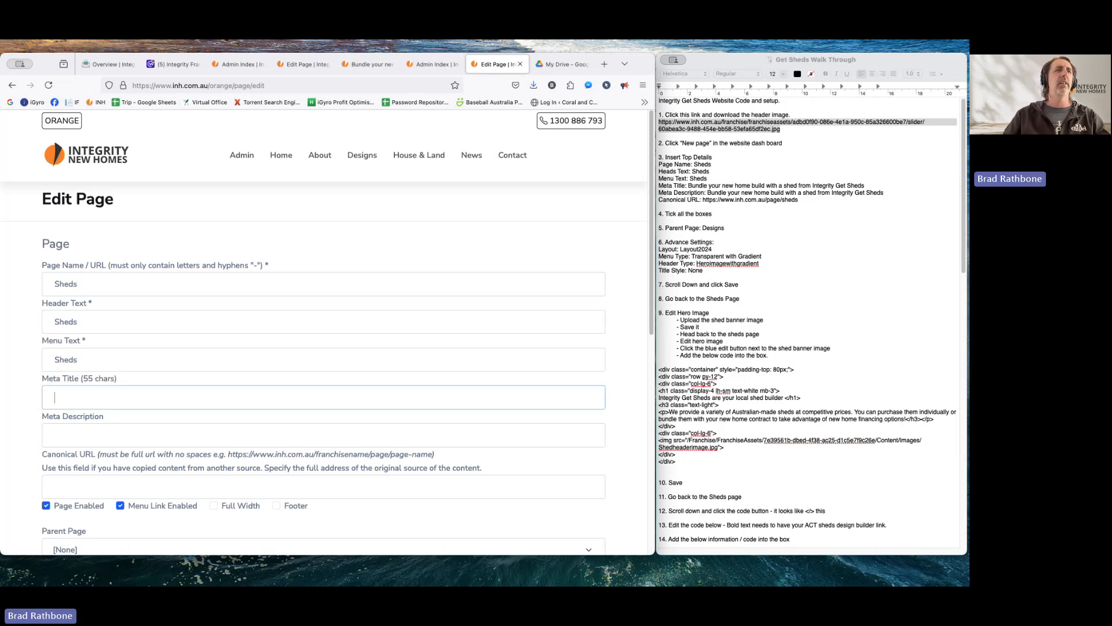
# - Paste the shed-bundle meta title and meta description from the walkthrough notes
pyautogui.click(687, 185)
pyautogui.moveTo(688, 186); pyautogui.dragTo(867, 185)
pyautogui.press('super+c')
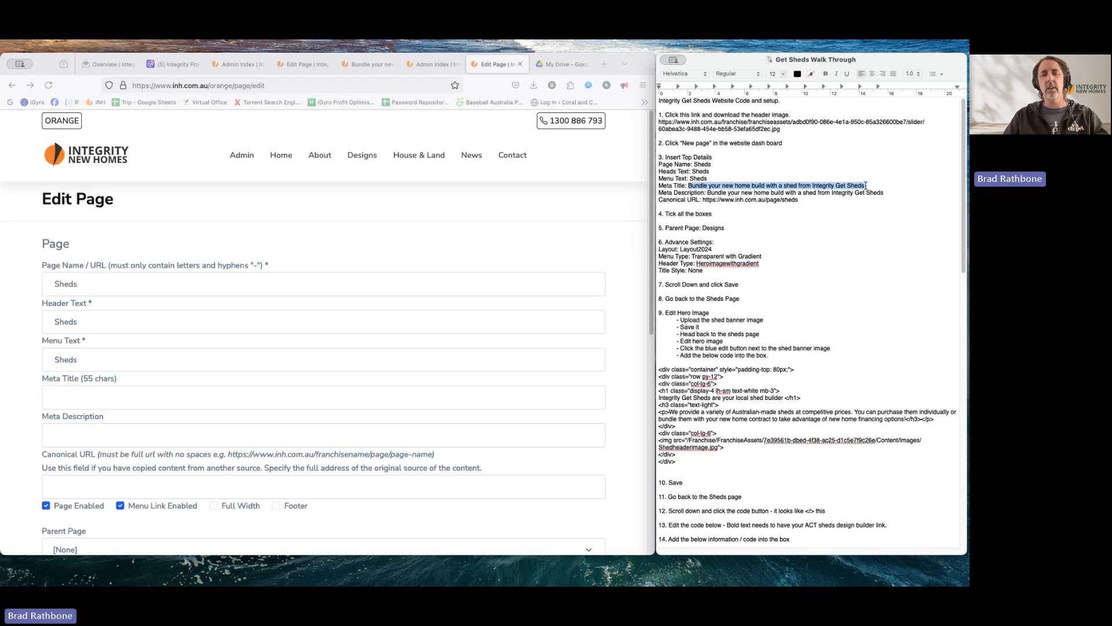
pyautogui.click(62, 396)
pyautogui.press('super+v')
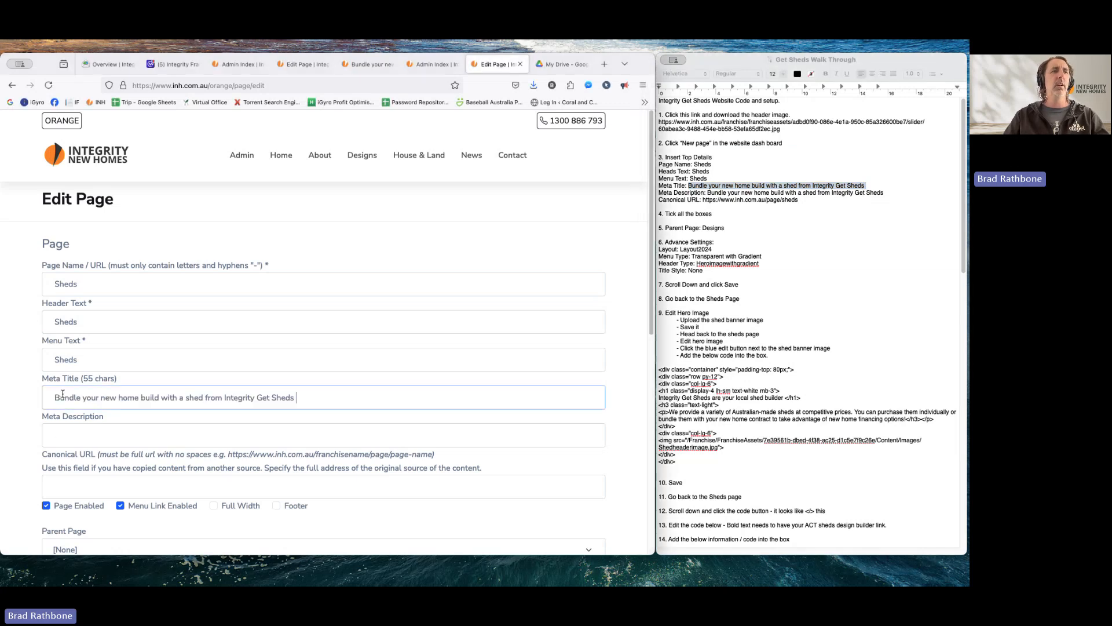
pyautogui.click(695, 200)
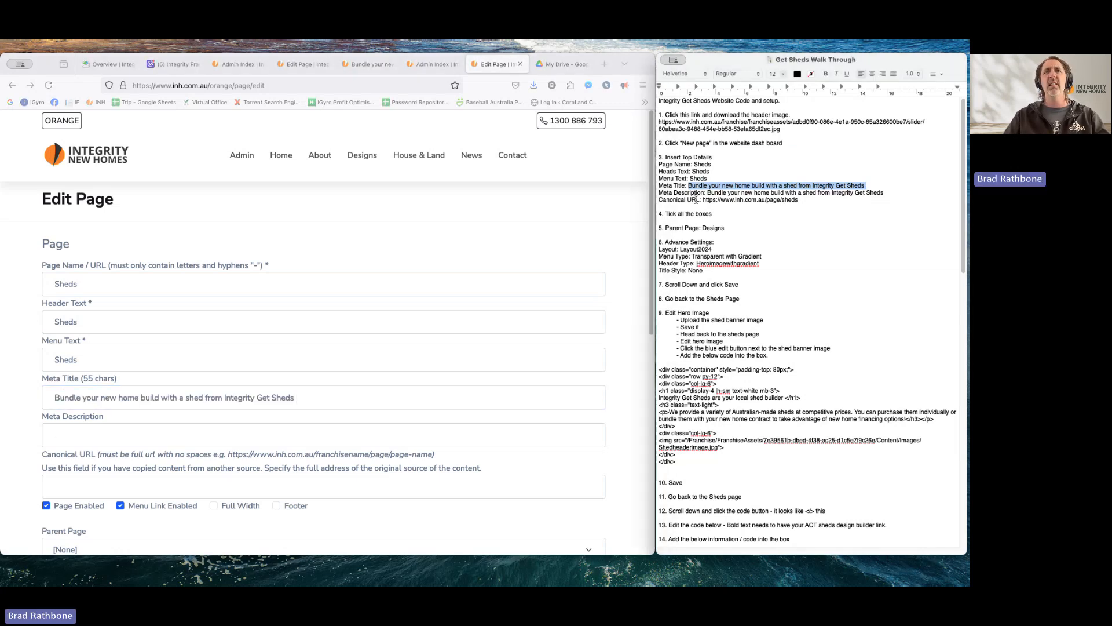
pyautogui.moveTo(707, 192); pyautogui.dragTo(885, 191)
pyautogui.press('super+c')
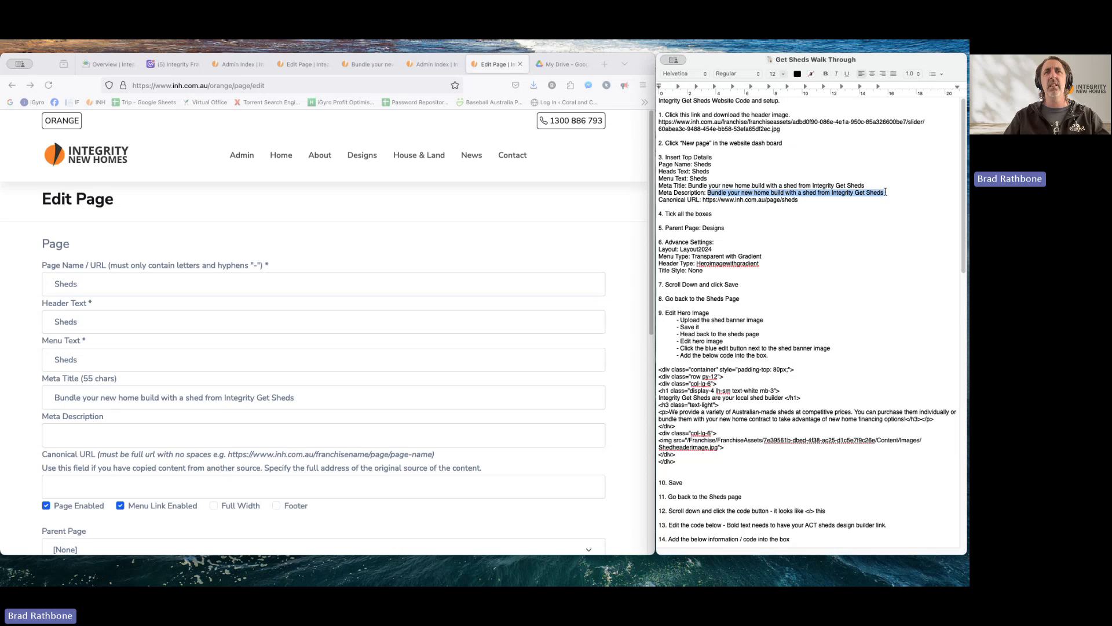
pyautogui.click(69, 443)
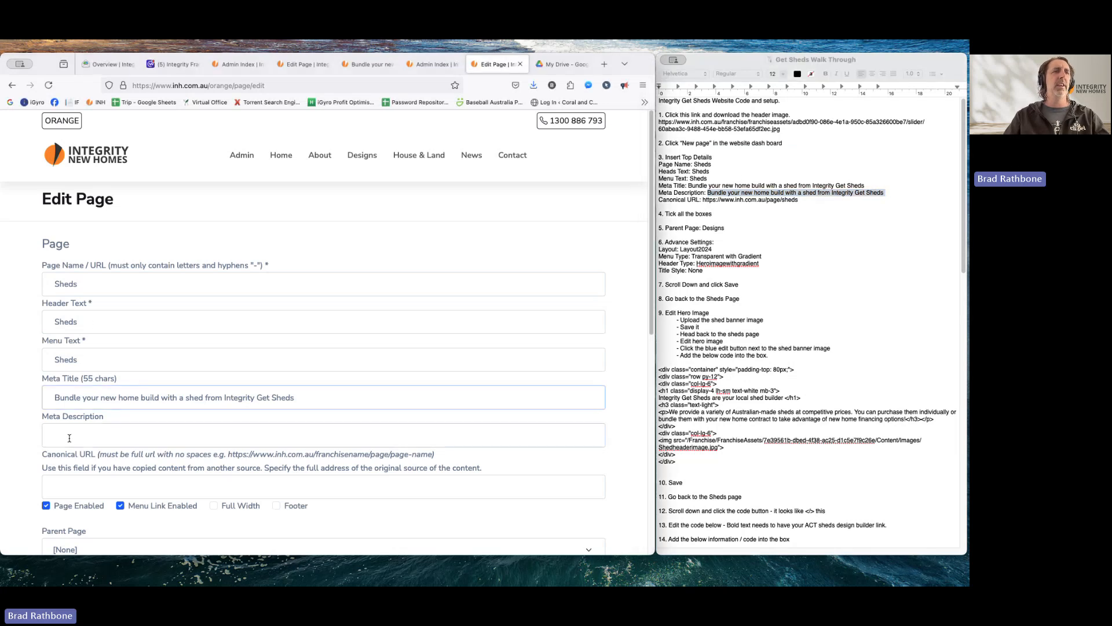
pyautogui.press('super+v')
pyautogui.scroll(-3, 75, 428)
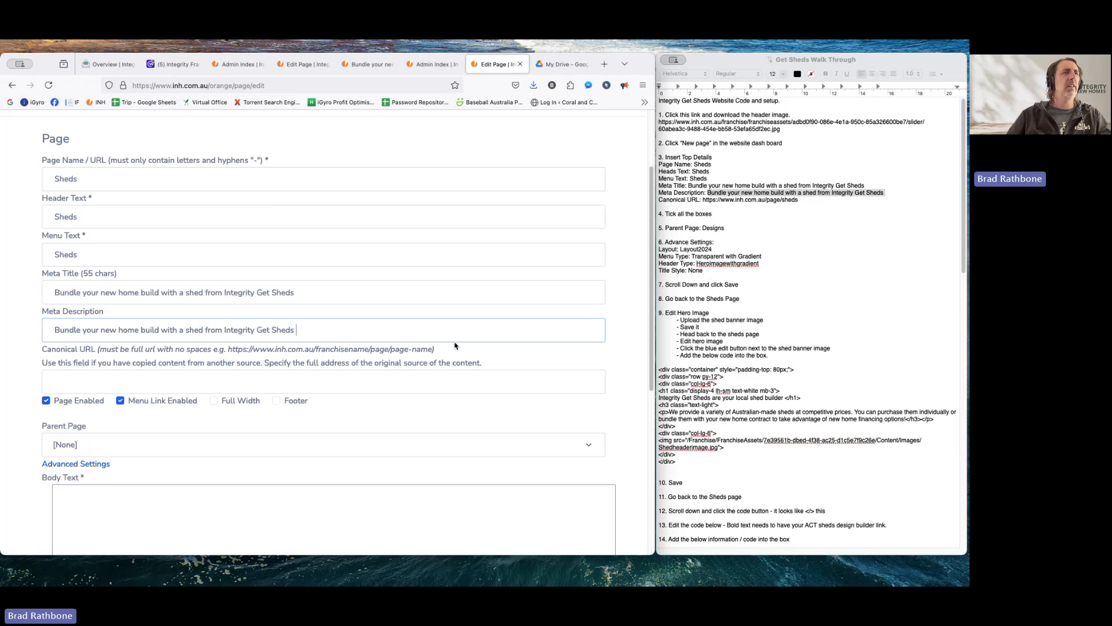
pyautogui.click(719, 197)
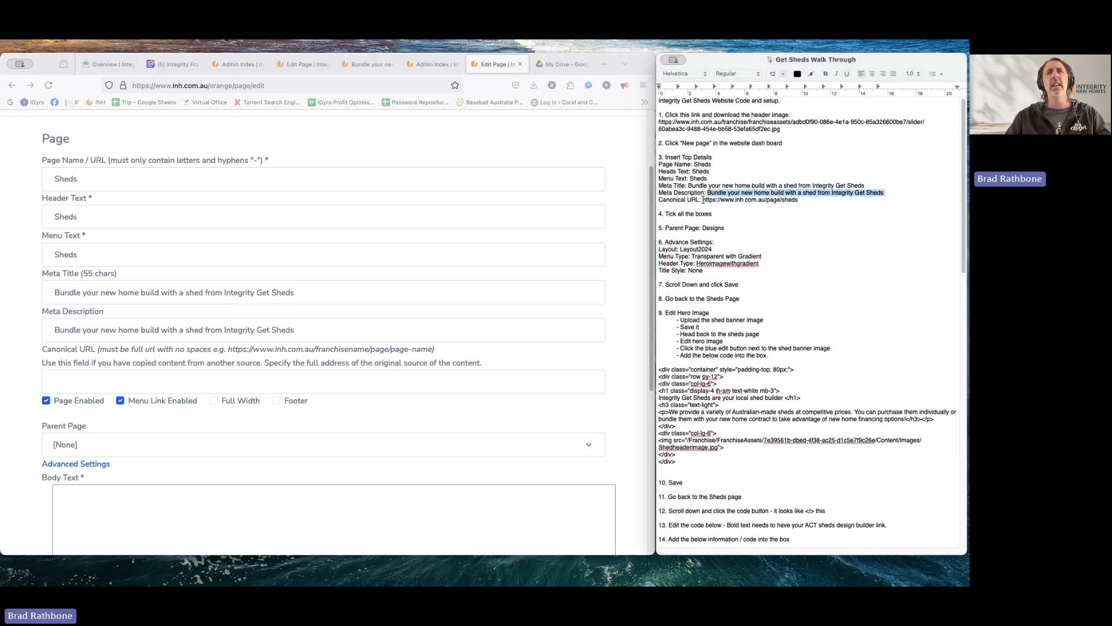
pyautogui.moveTo(703, 200); pyautogui.dragTo(793, 201)
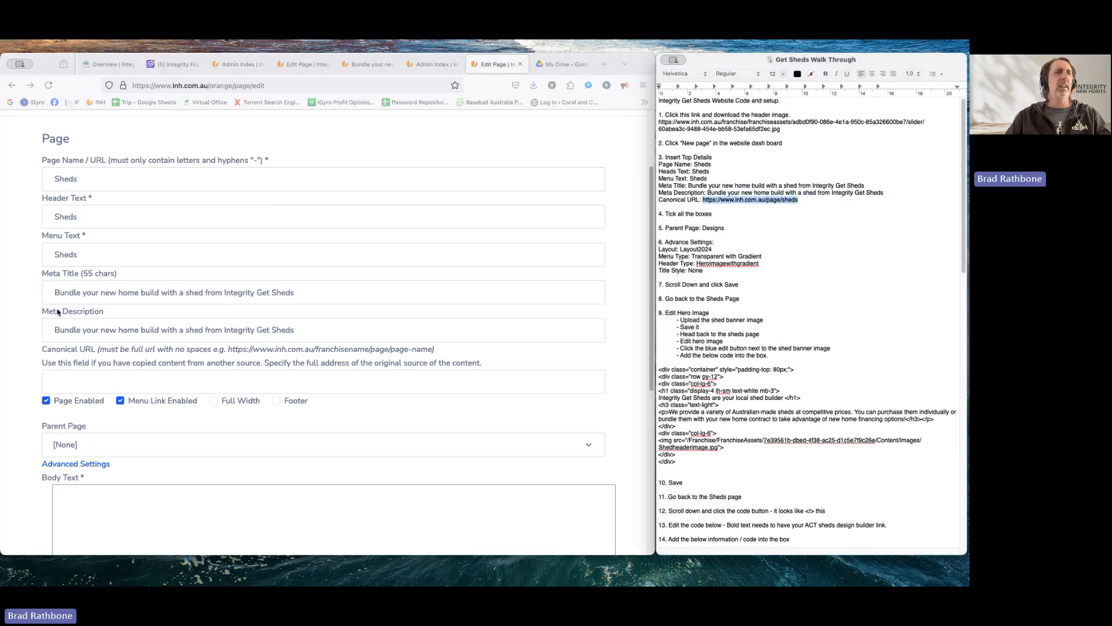
pyautogui.click(75, 379)
pyautogui.write('https://www.inh.com.au/page/sheds')
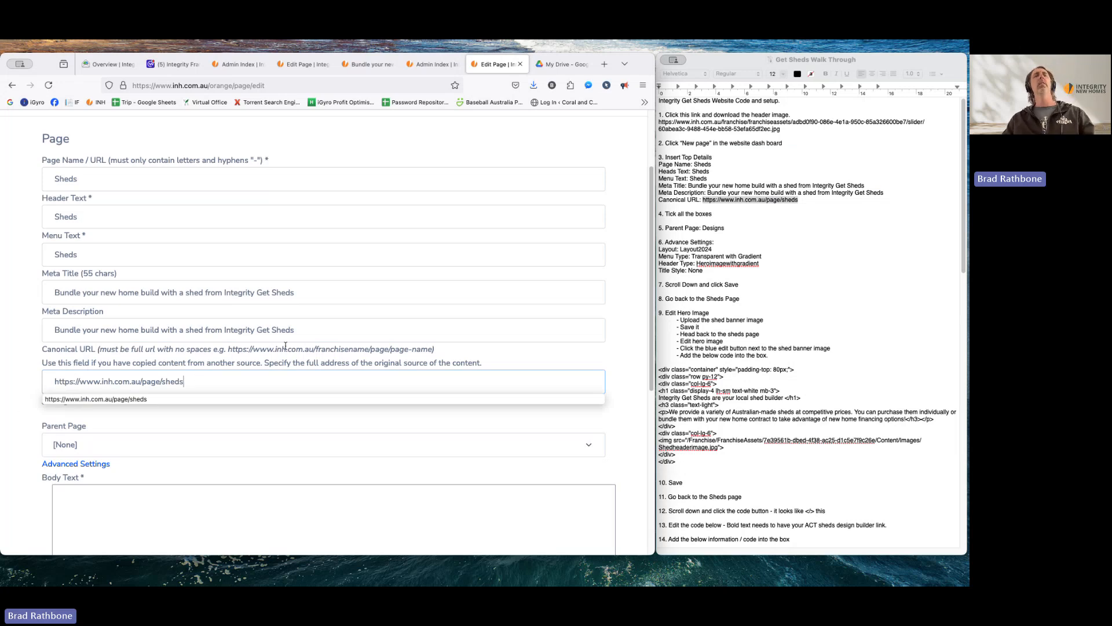
pyautogui.click(446, 347)
pyautogui.scroll(-2, 214, 363)
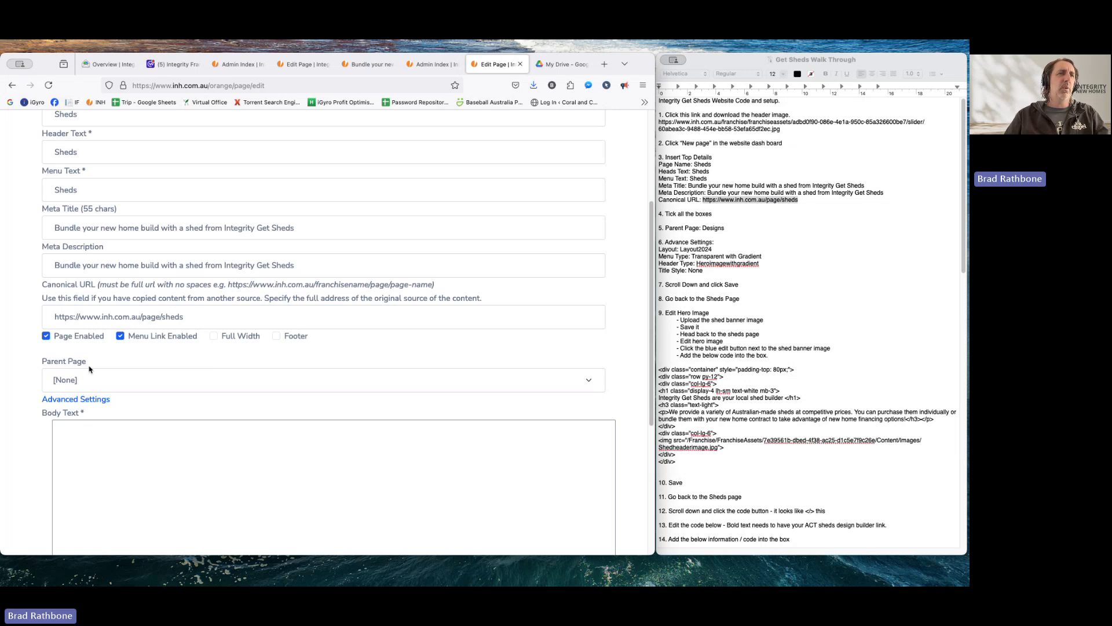
# - Make the page full width and set its parent page to Designs
pyautogui.click(213, 336)
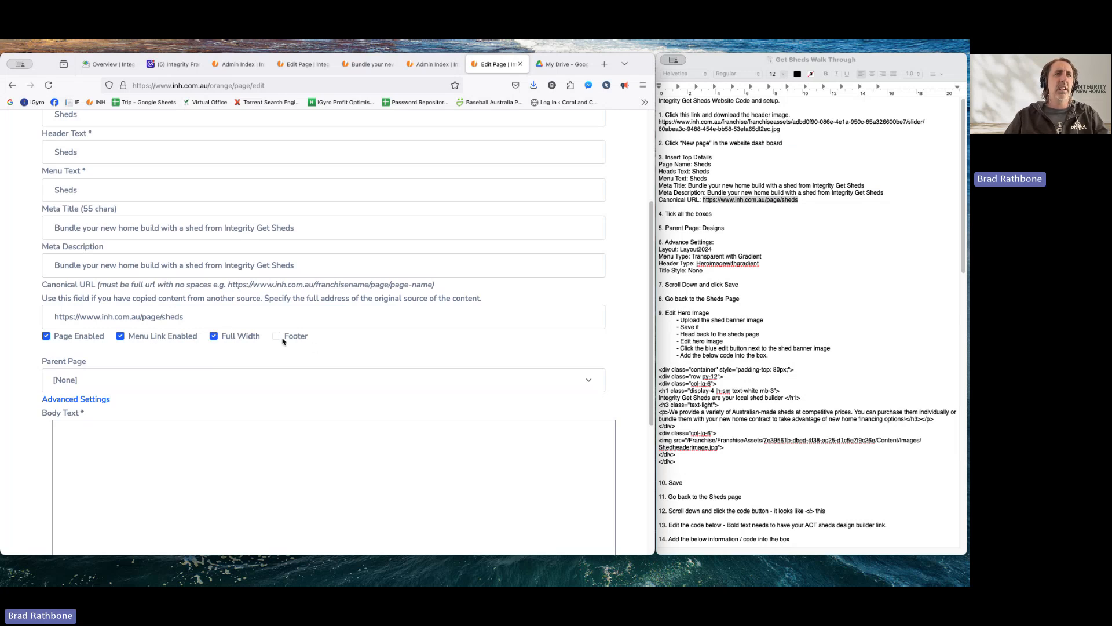
pyautogui.press('super+Tab')
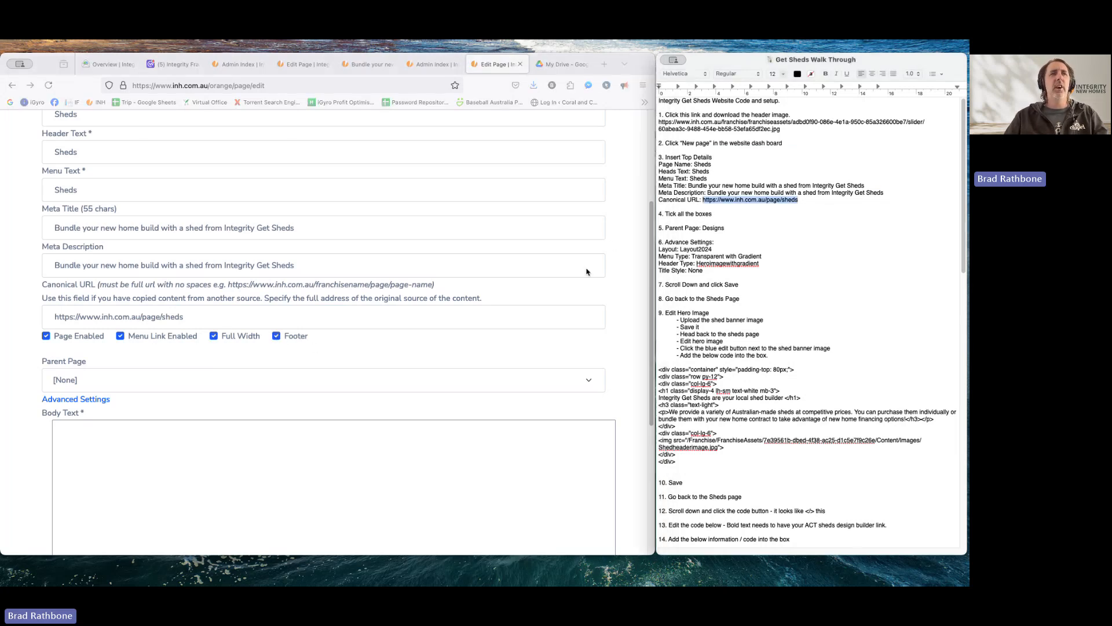
pyautogui.click(89, 380)
pyautogui.click(88, 379)
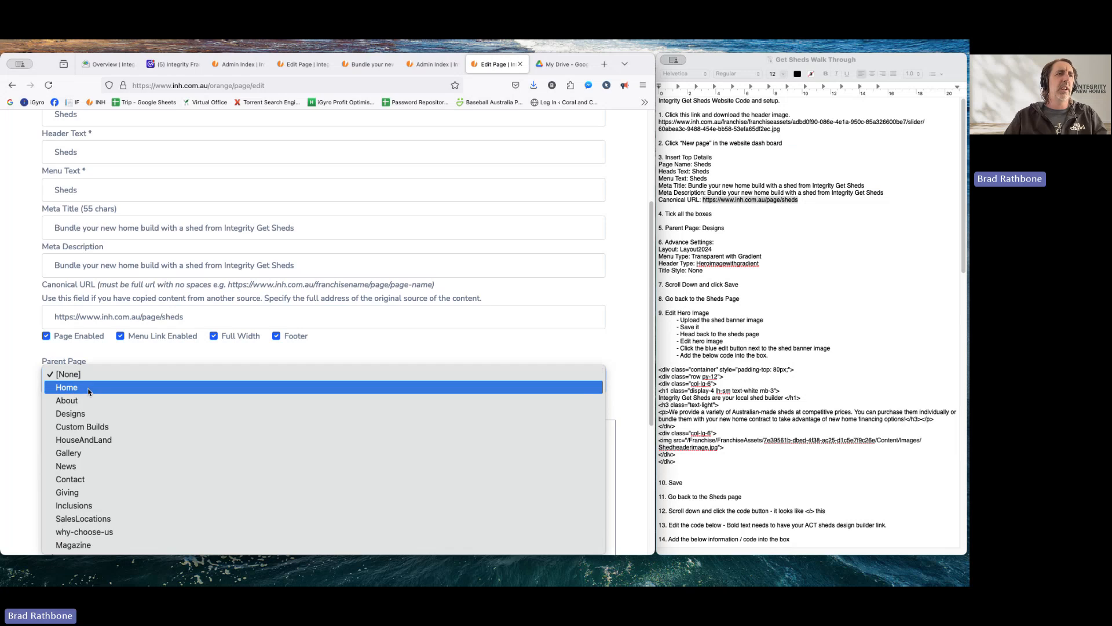
pyautogui.click(37, 412)
pyautogui.scroll(-1, 52, 399)
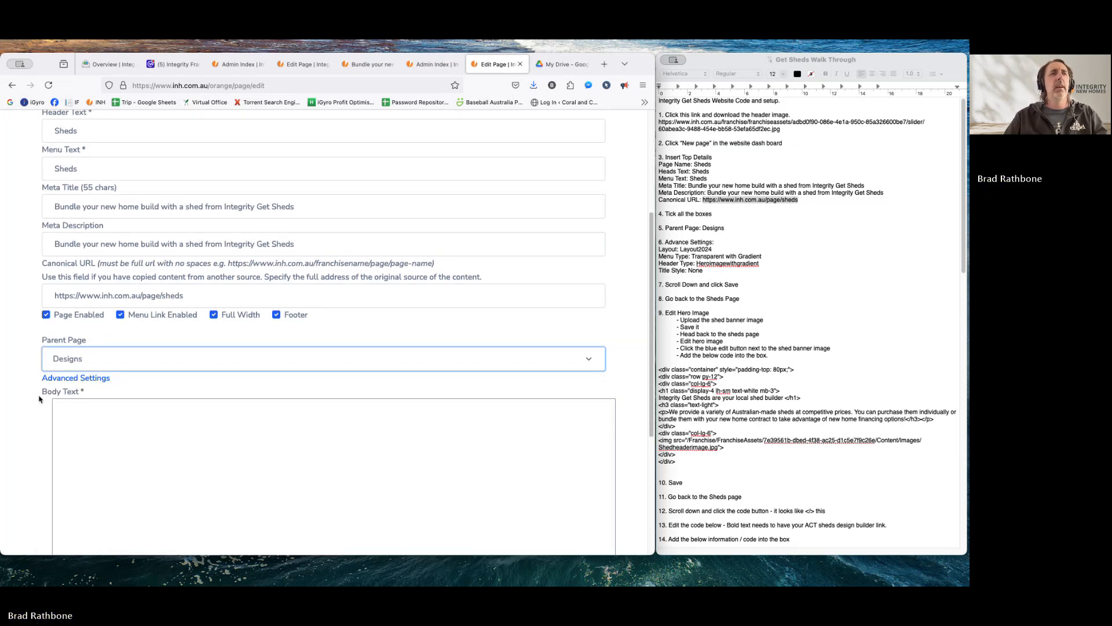
# - In Advanced Settings, choose layout Layout2024 and menu type TransparentWithGradient
pyautogui.click(86, 379)
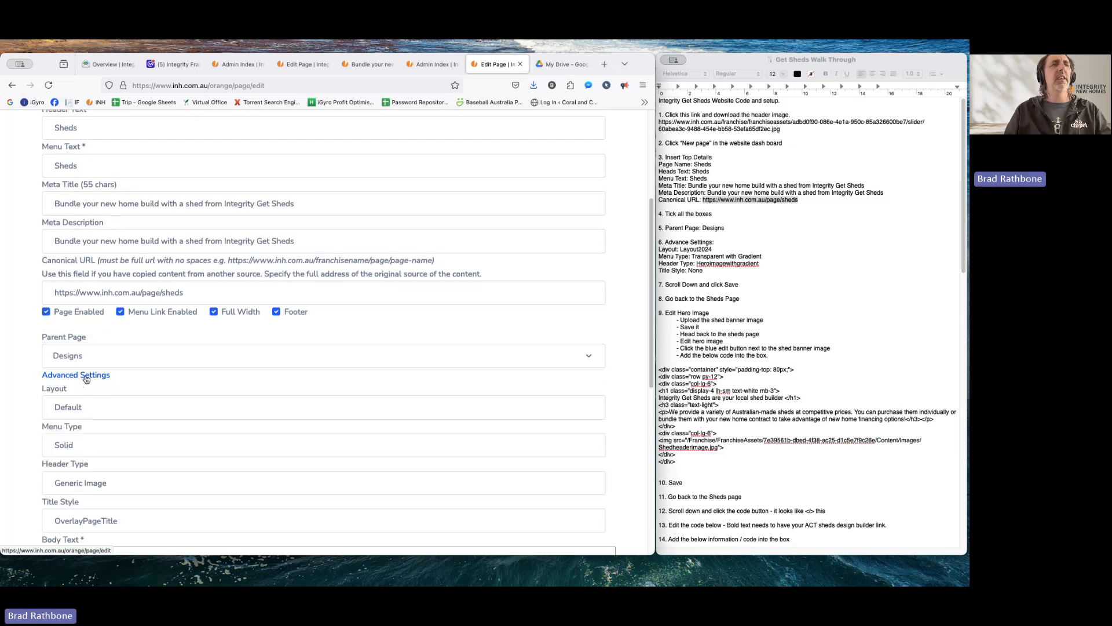
pyautogui.click(101, 412)
pyautogui.click(99, 414)
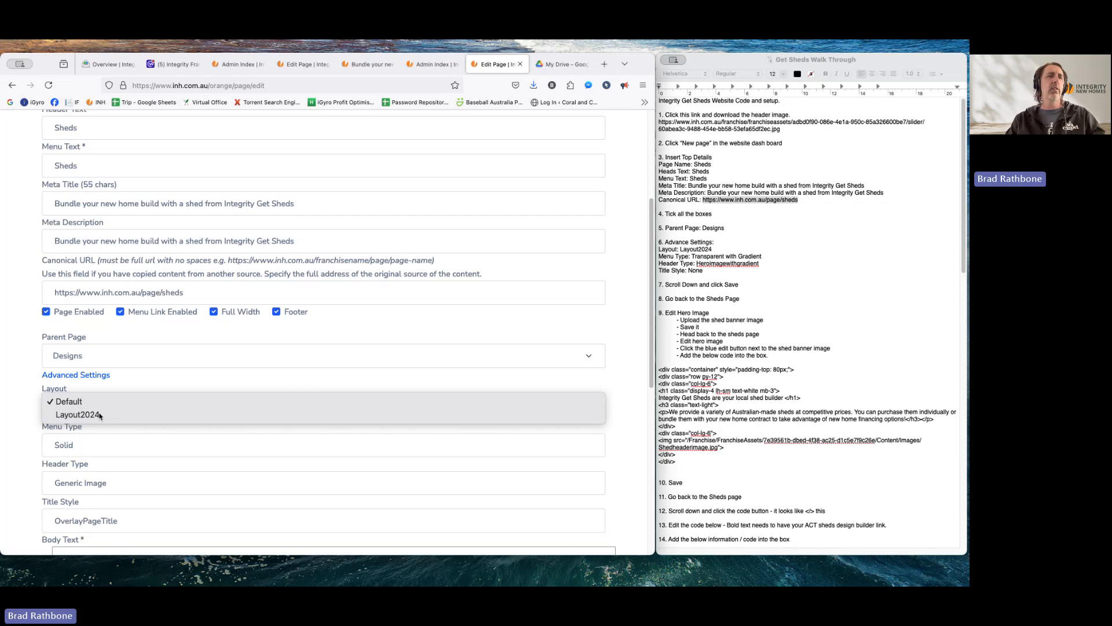
pyautogui.click(700, 250)
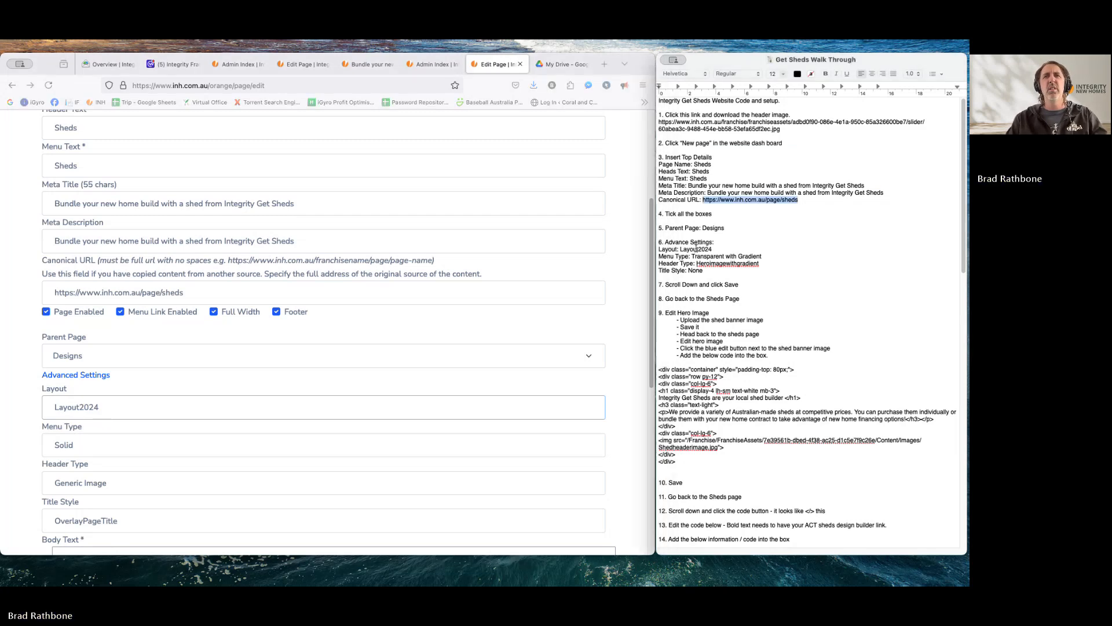
pyautogui.moveTo(701, 250); pyautogui.dragTo(687, 257)
pyautogui.click(687, 259)
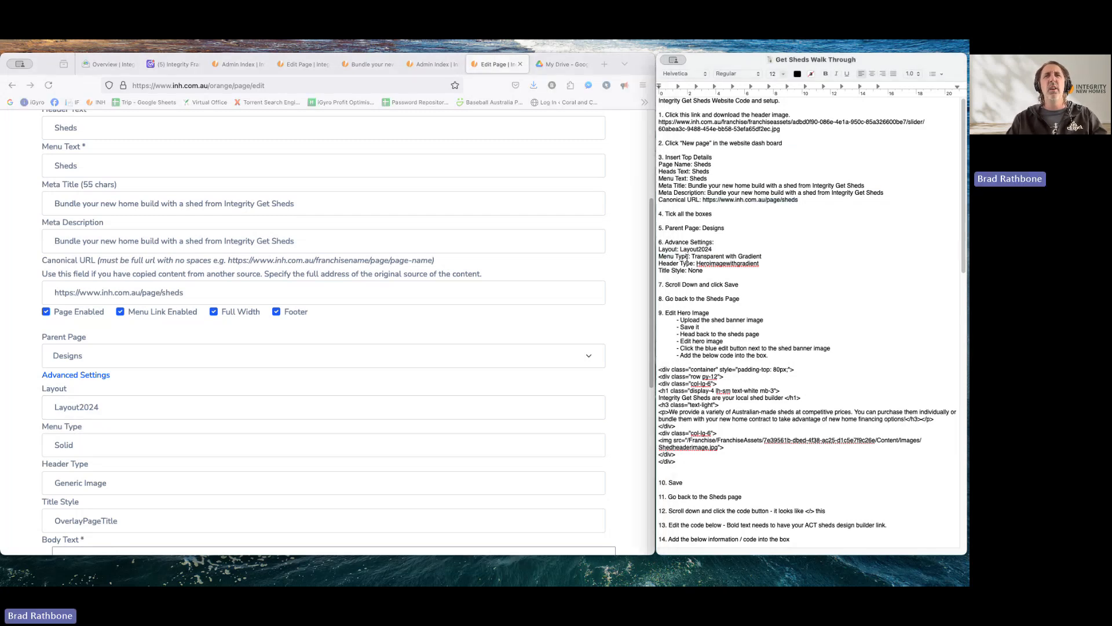
pyautogui.click(77, 446)
pyautogui.click(77, 446)
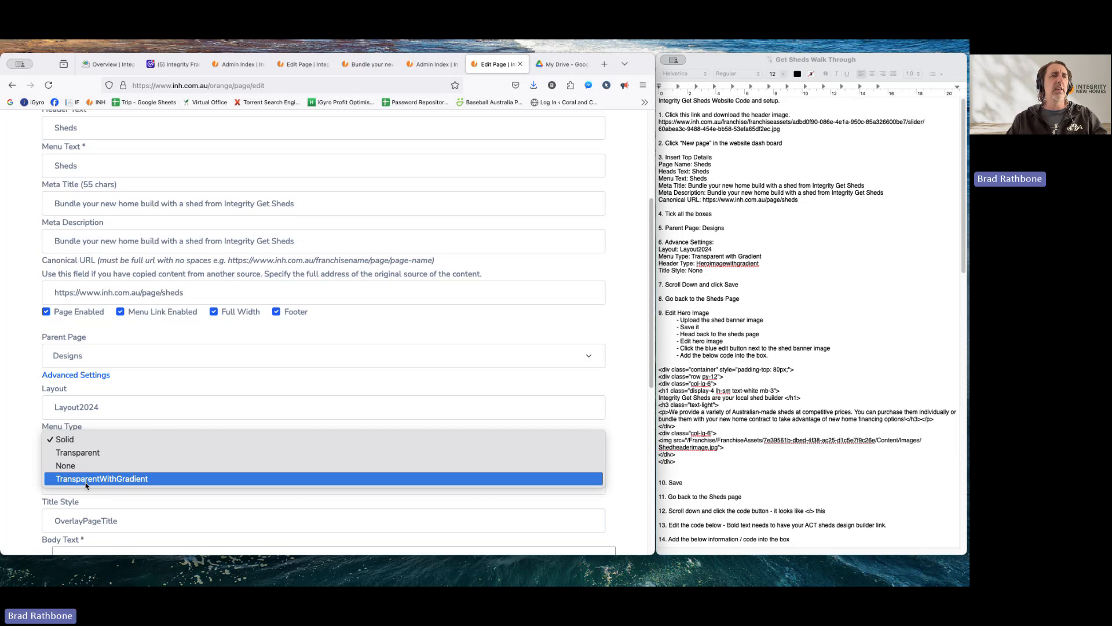
pyautogui.click(88, 479)
# - Set header type HeroImageWithGradient and title style None, then save the Sheds page
pyautogui.click(709, 265)
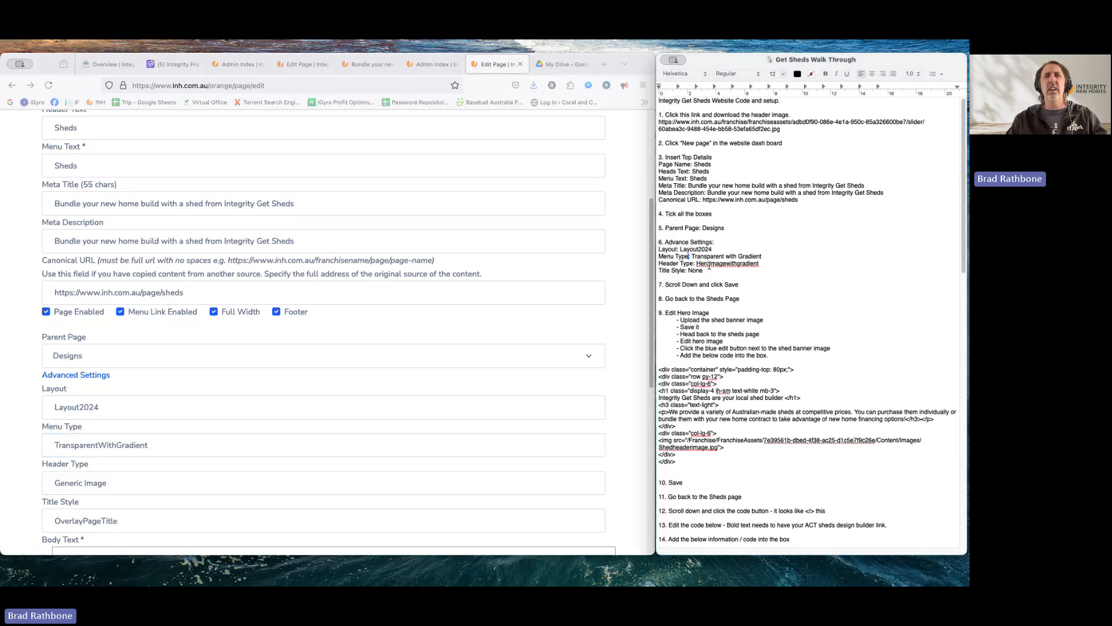
pyautogui.scroll(-1, 101, 497)
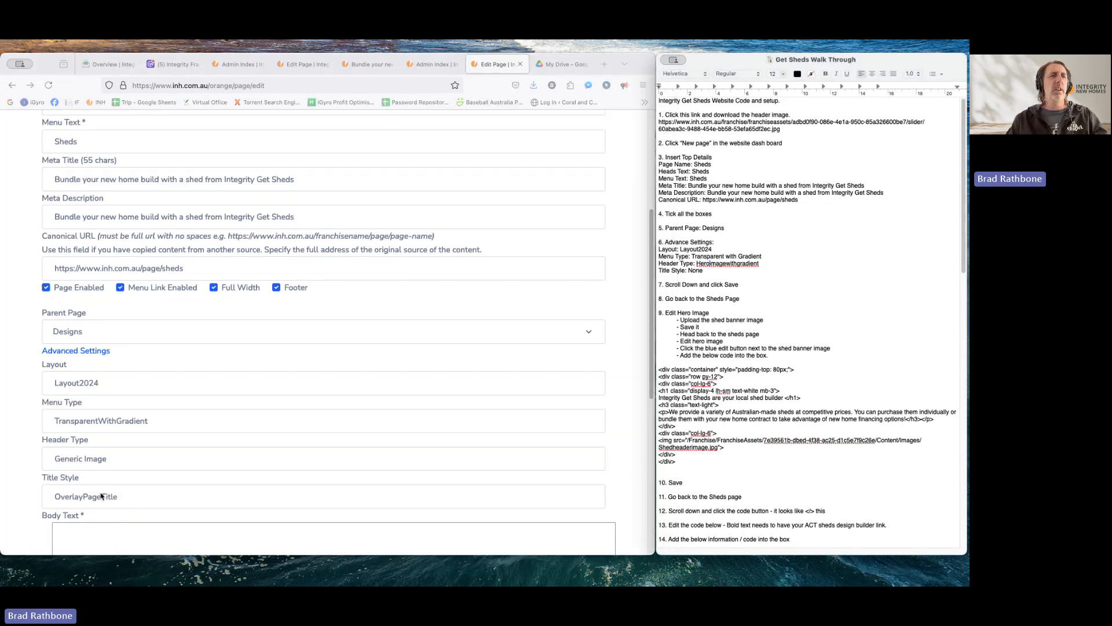
pyautogui.click(99, 462)
pyautogui.click(99, 462)
pyautogui.click(96, 468)
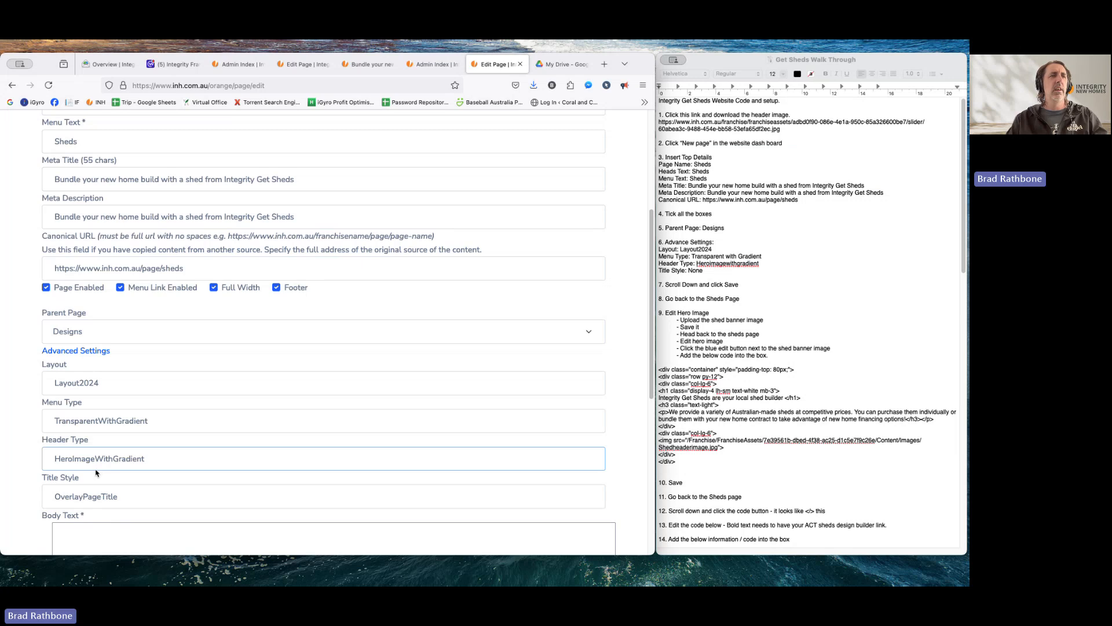
pyautogui.click(74, 503)
pyautogui.click(65, 514)
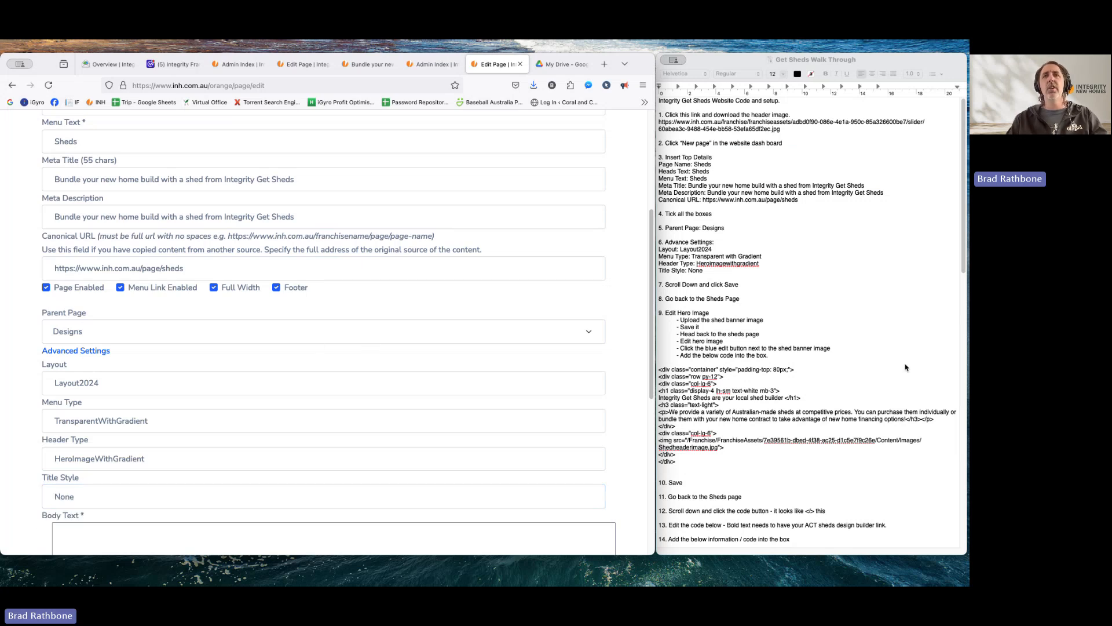
pyautogui.scroll(-6, 56, 383)
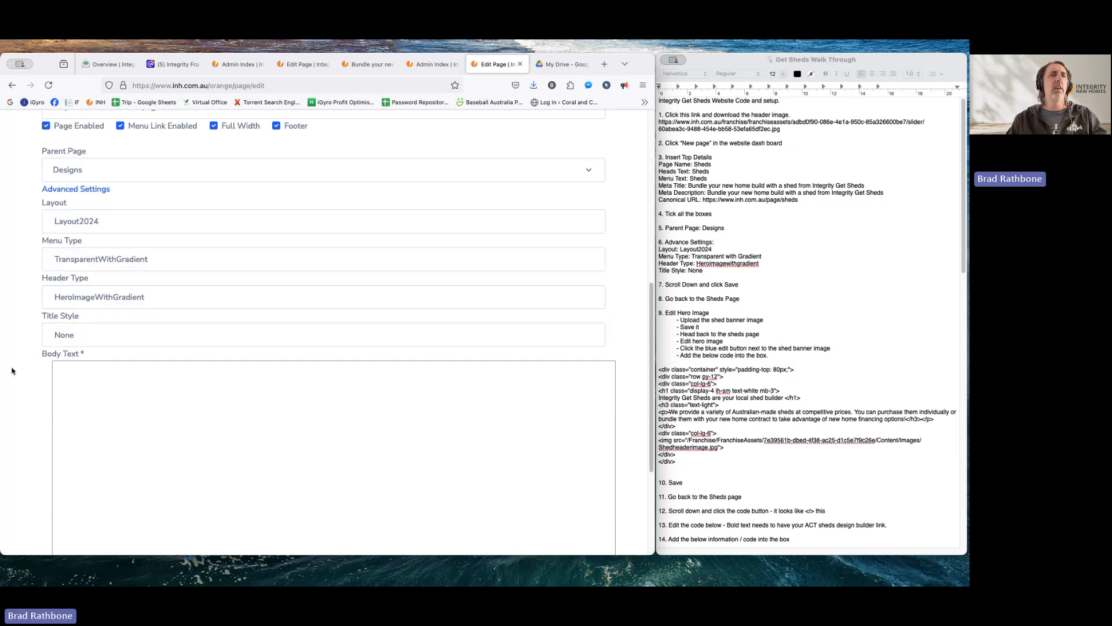
pyautogui.click(56, 443)
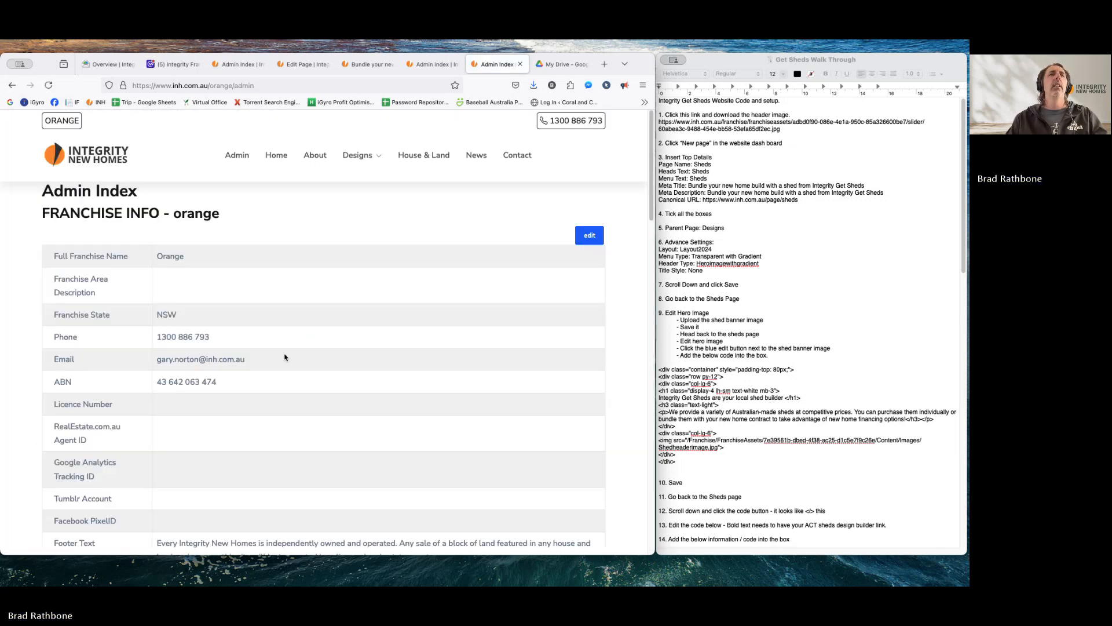
# - Find the Sheds row in the Admin Index page list and open it for editing
pyautogui.scroll(-10, 357, 328)
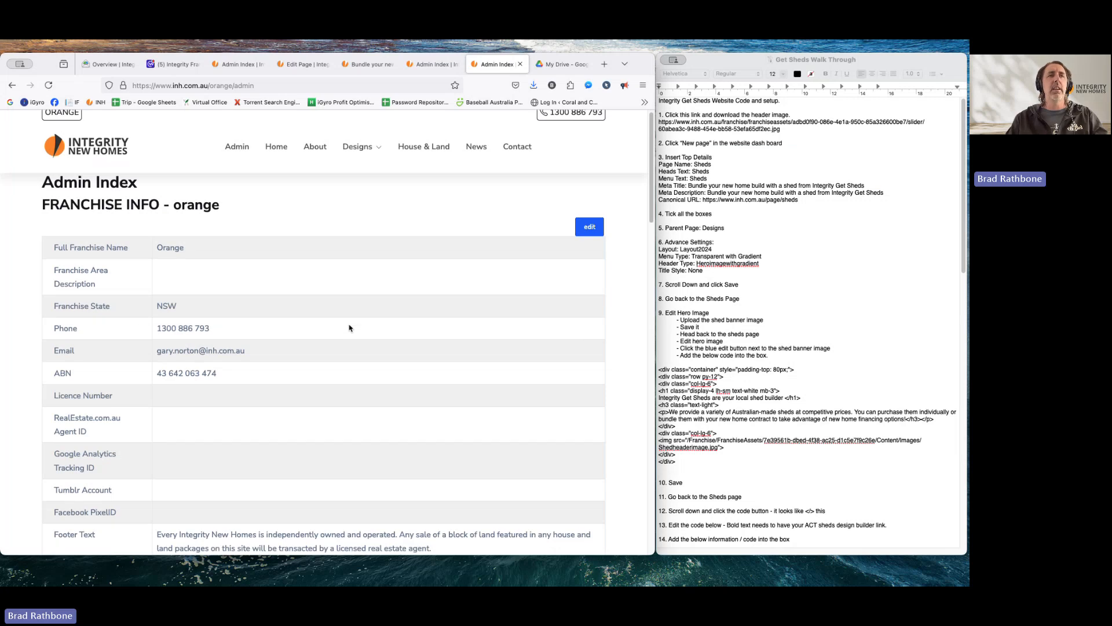
pyautogui.scroll(-8, 350, 327)
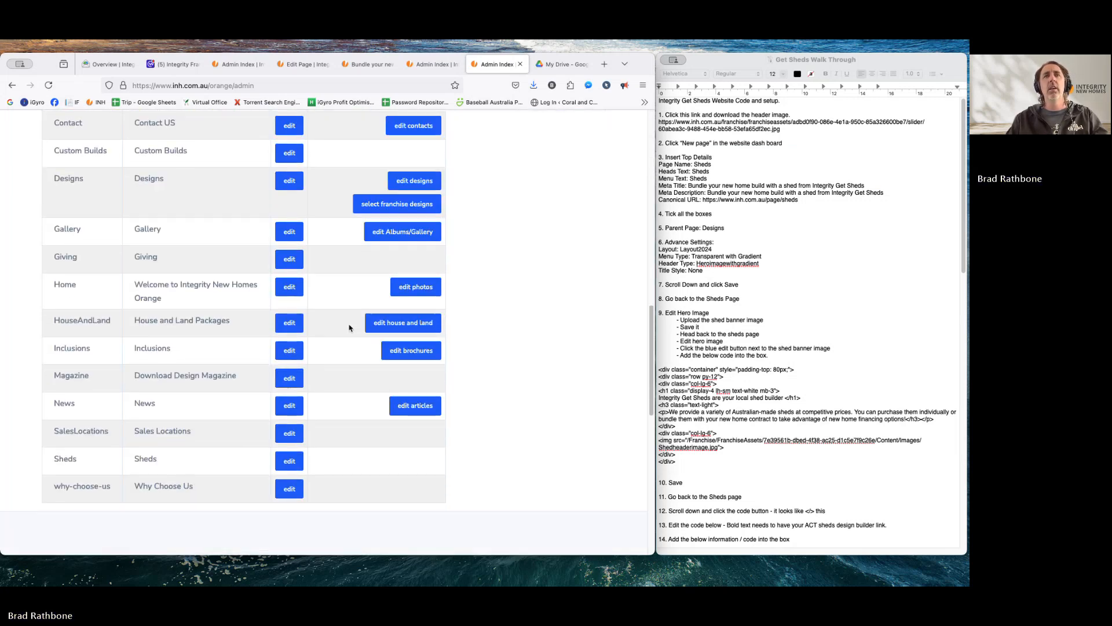
pyautogui.click(289, 461)
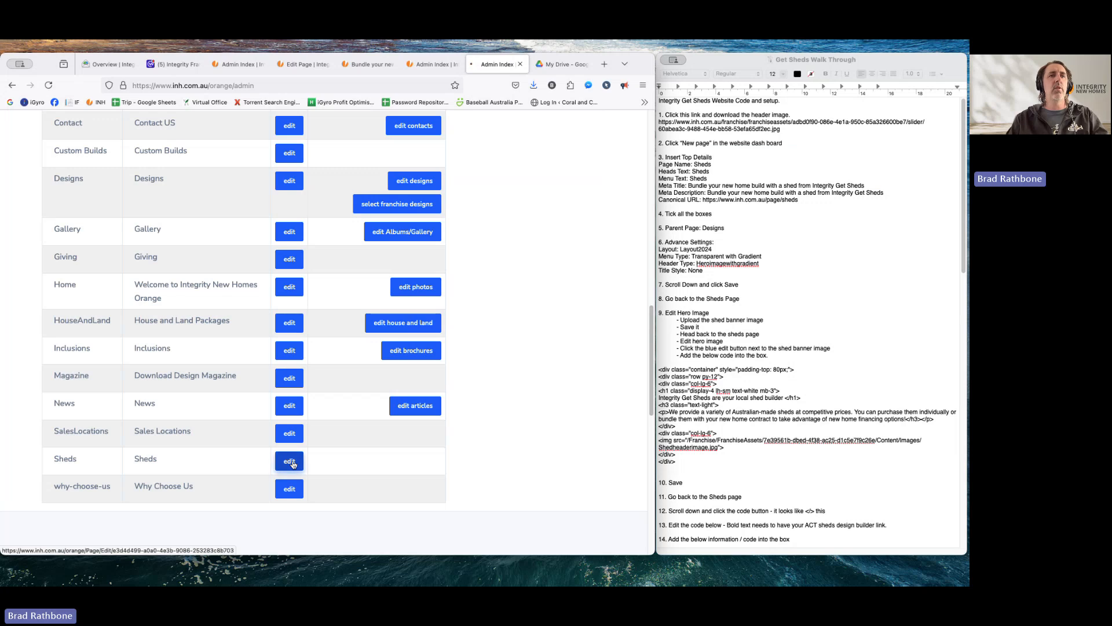
pyautogui.scroll(-3, 356, 401)
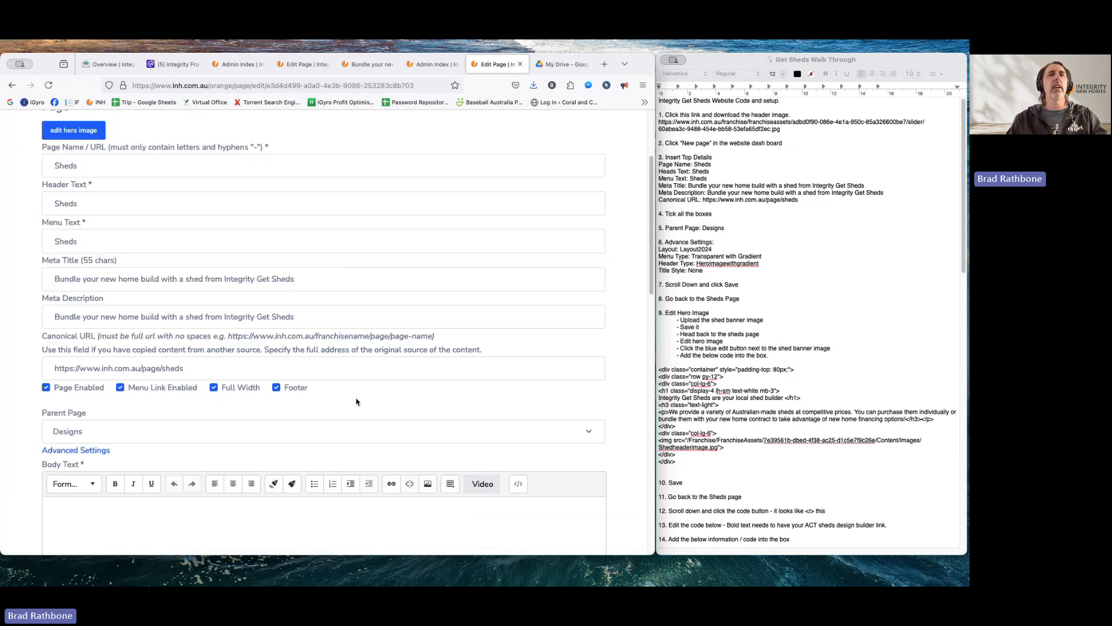
pyautogui.scroll(3, 356, 401)
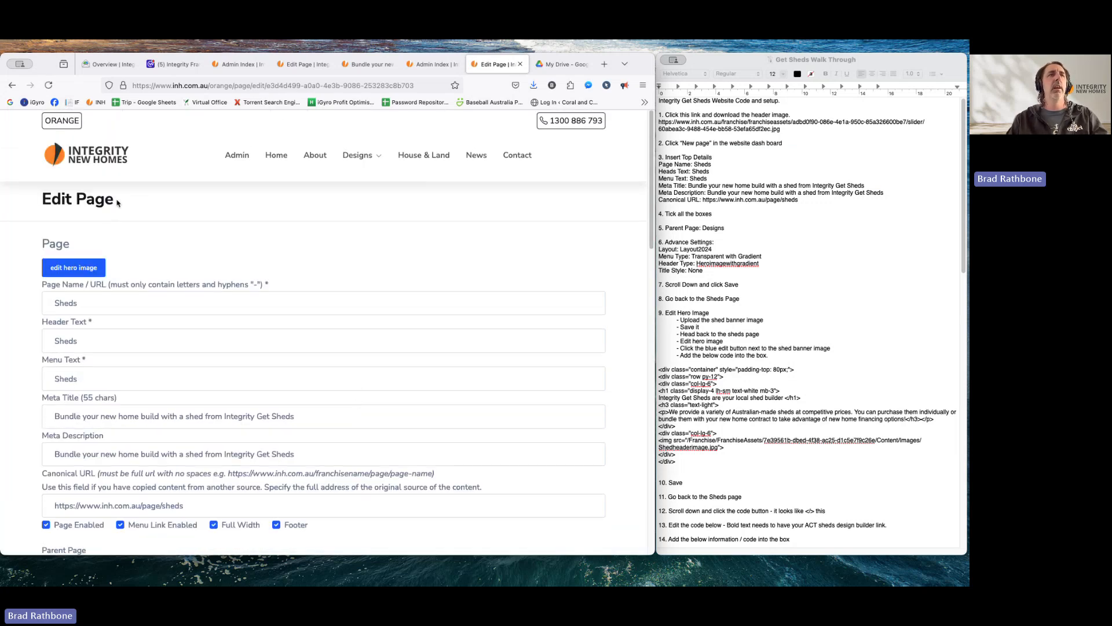
# - Upload 60abea3c-9488-454e-bb58-53efa65df2ec.jpg from the Desktop as the Sheds hero image
pyautogui.click(65, 268)
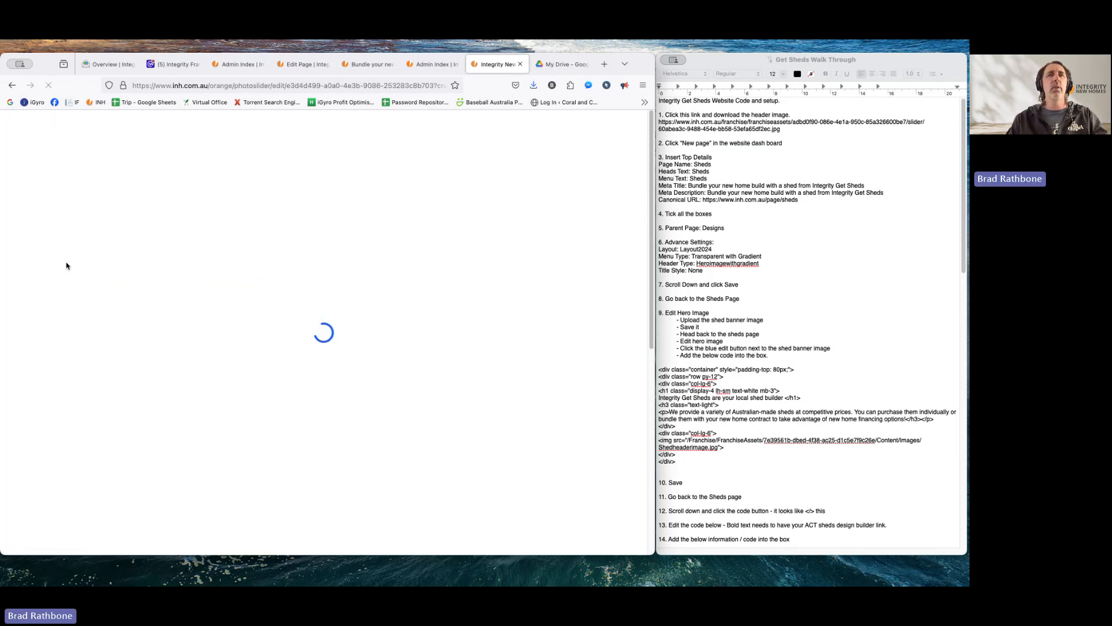
pyautogui.moveTo(665, 313); pyautogui.dragTo(710, 311)
pyautogui.click(710, 312)
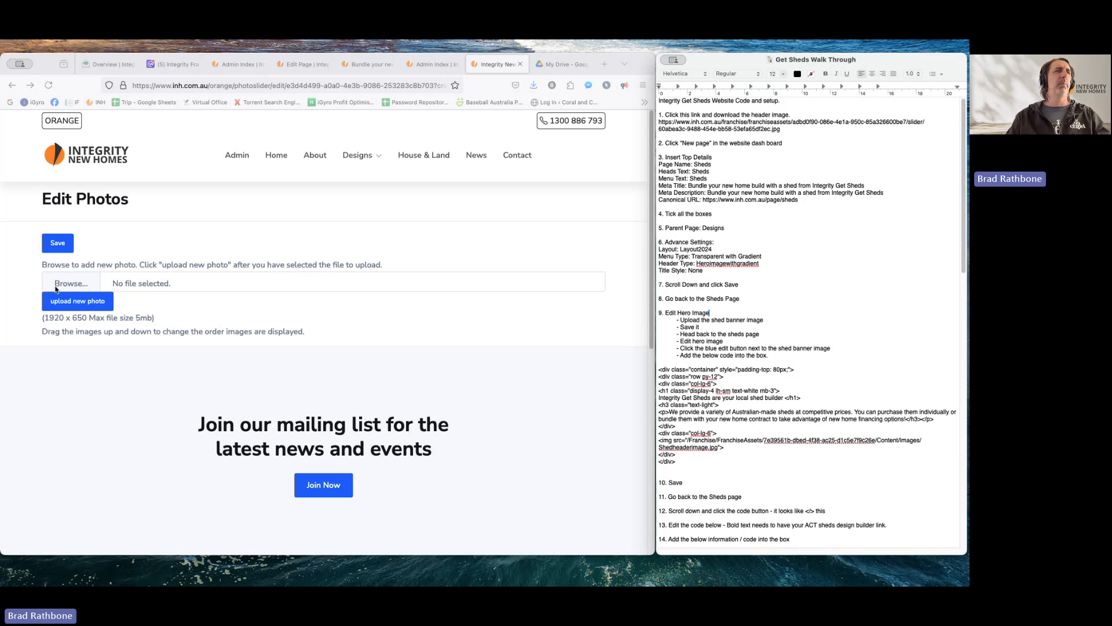
pyautogui.click(77, 284)
pyautogui.click(78, 285)
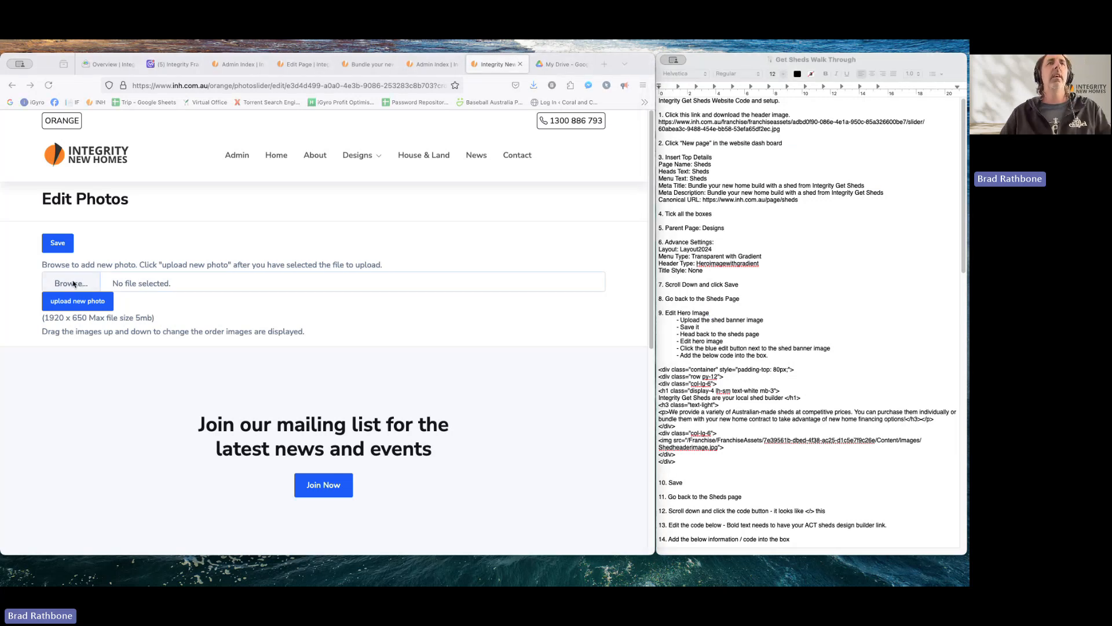
pyautogui.click(158, 100)
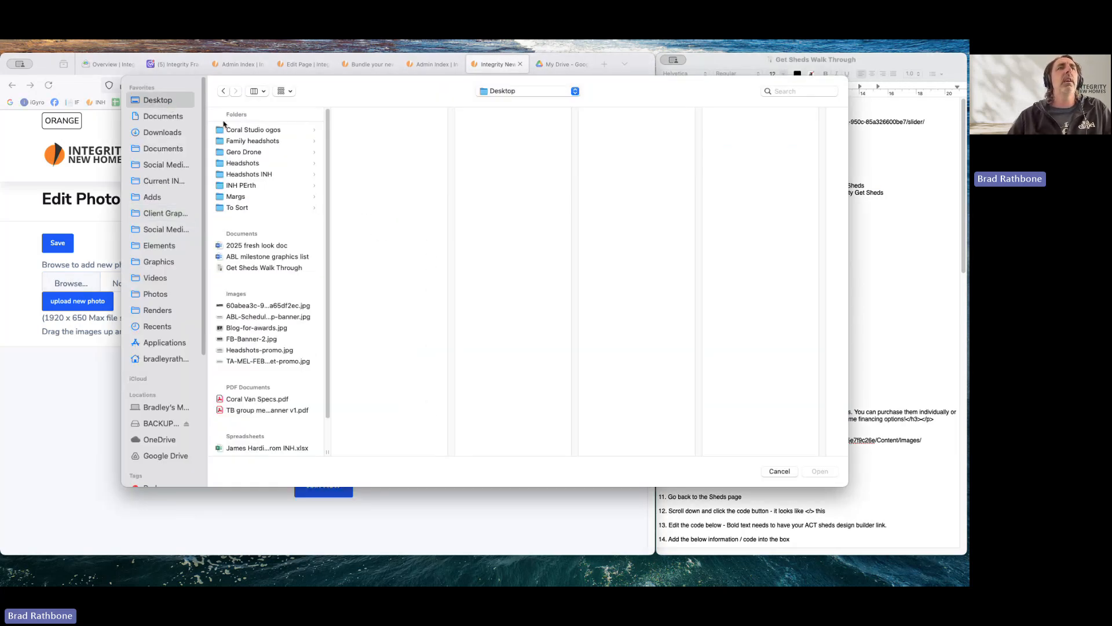
pyautogui.click(254, 307)
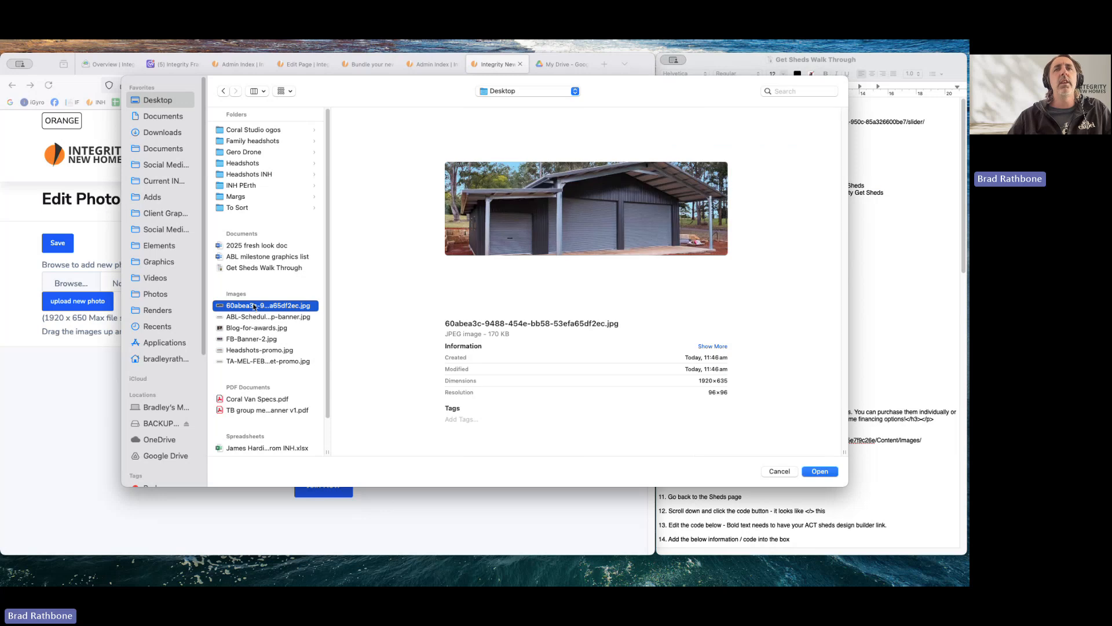
pyautogui.click(820, 472)
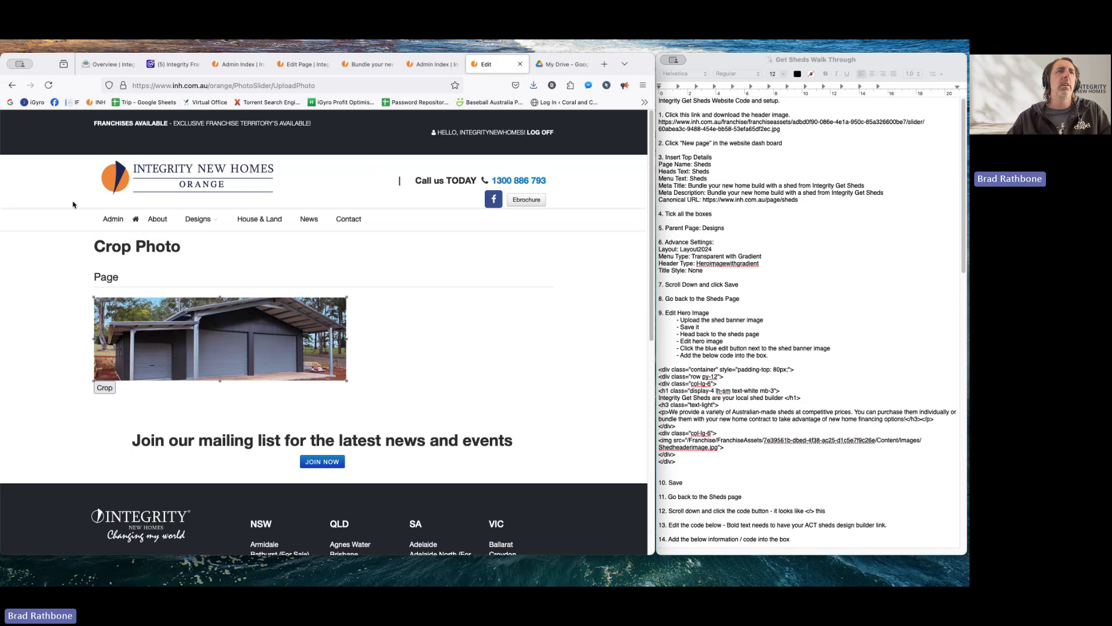
pyautogui.click(114, 220)
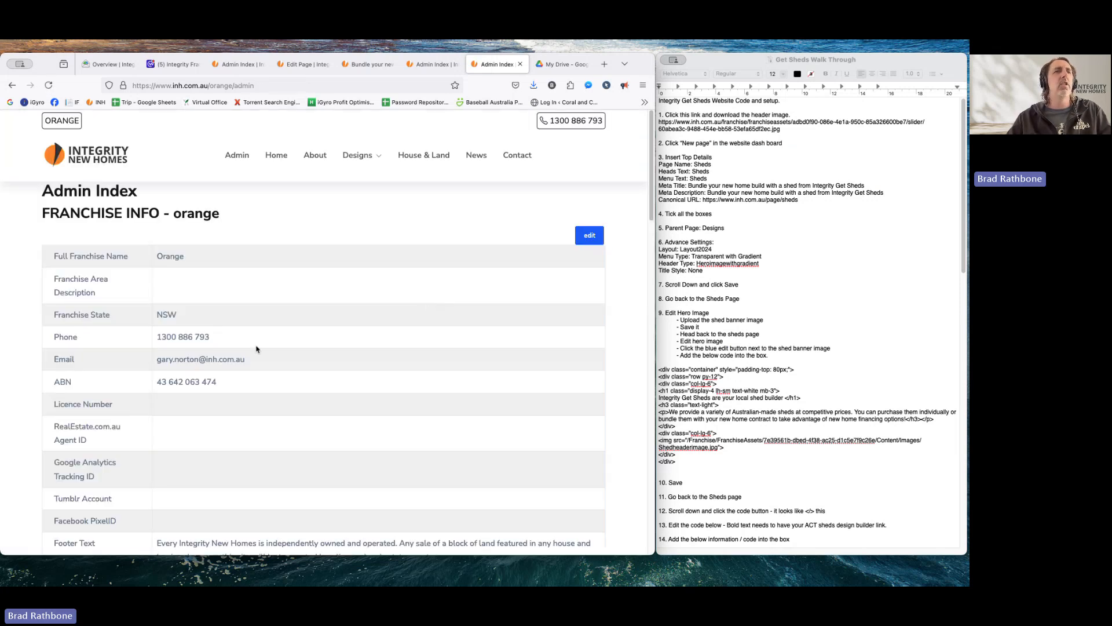
# - Reopen the Sheds hero image editor and open the shed banner photo's text editor
pyautogui.scroll(-5, 257, 348)
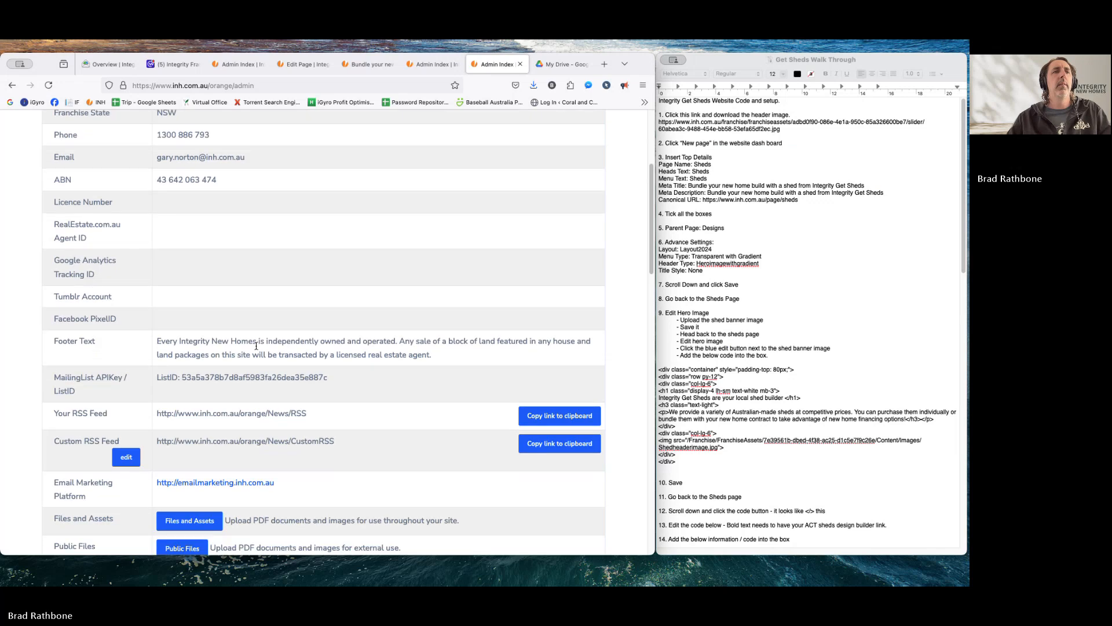
pyautogui.scroll(-10, 256, 349)
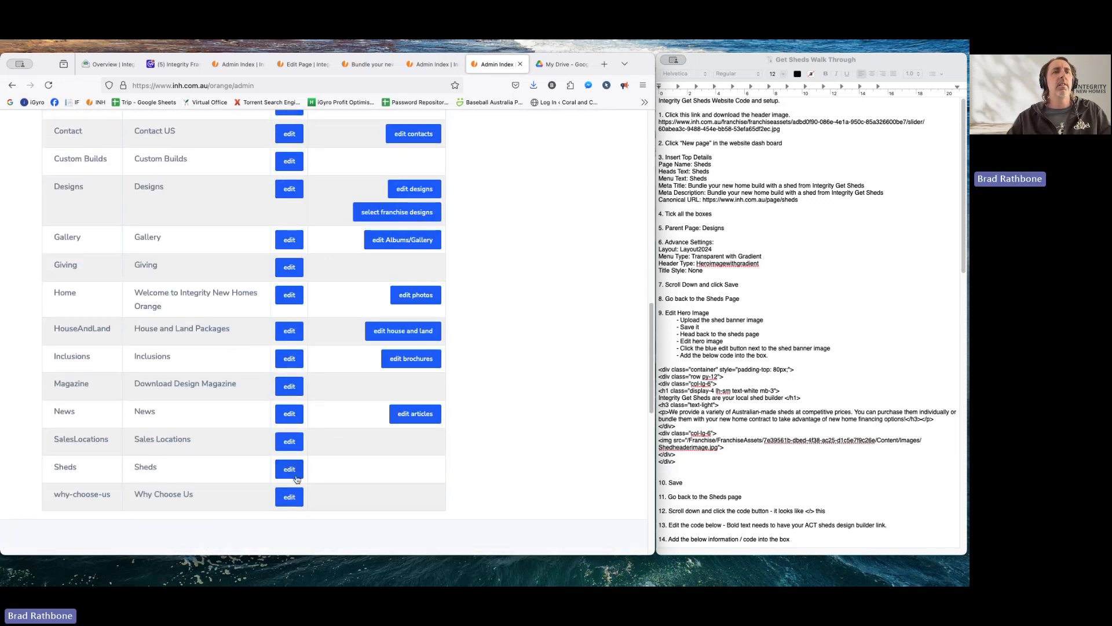
pyautogui.click(295, 476)
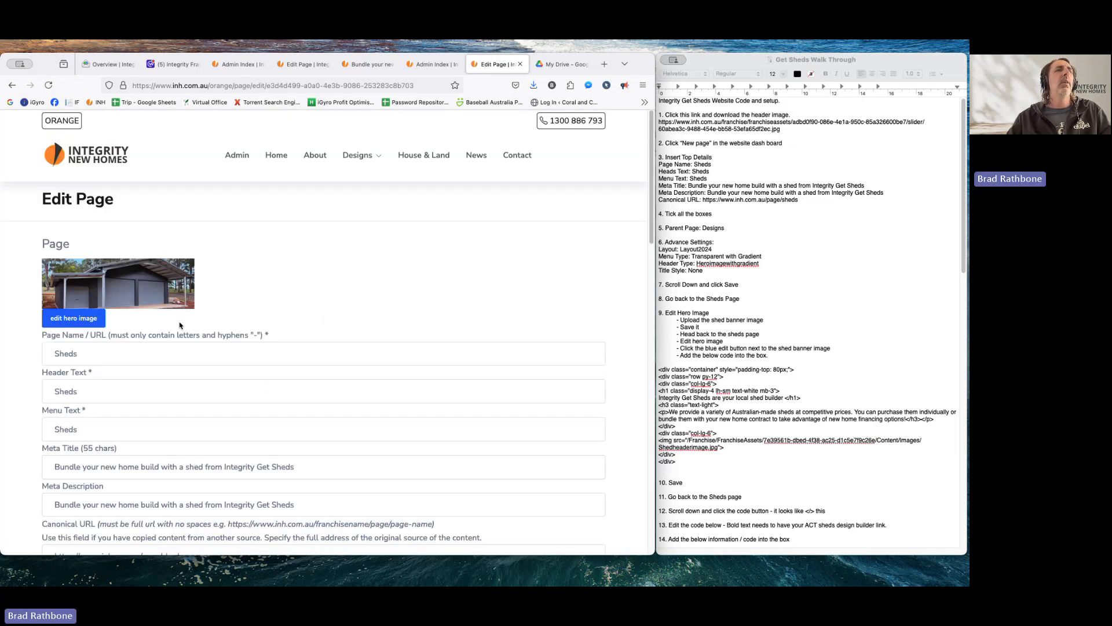
pyautogui.click(84, 320)
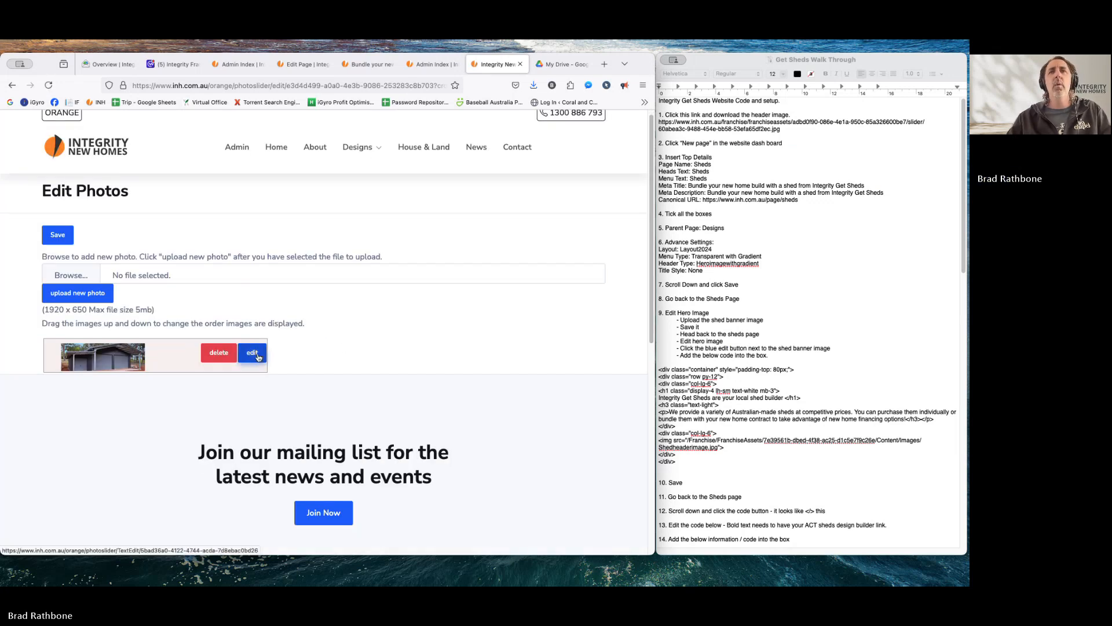
pyautogui.click(712, 342)
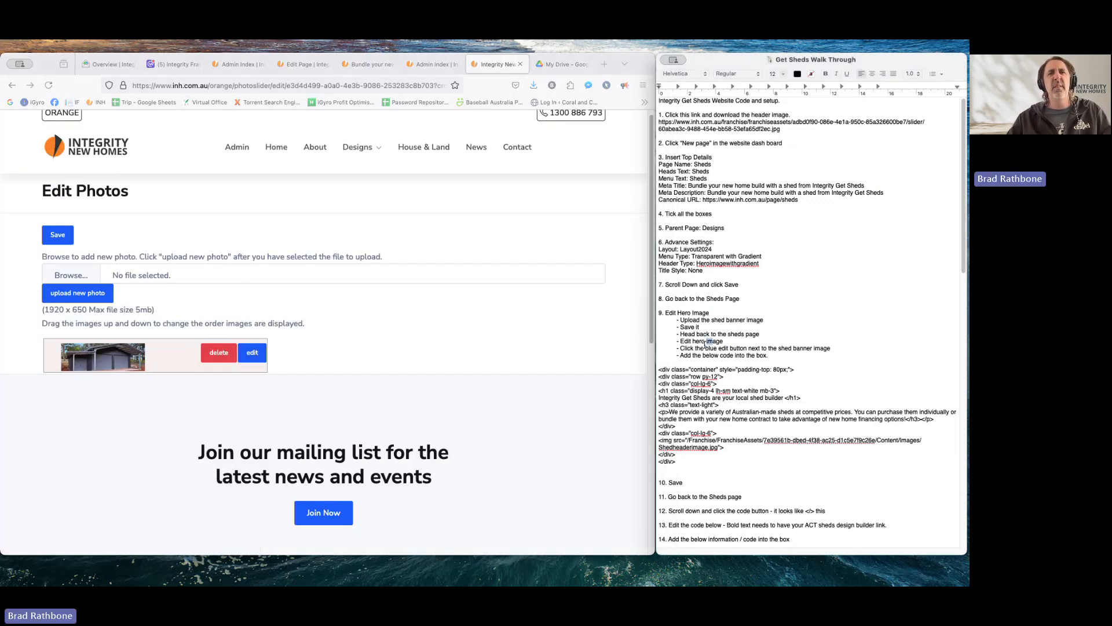
pyautogui.moveTo(685, 348); pyautogui.dragTo(747, 348)
pyautogui.click(282, 358)
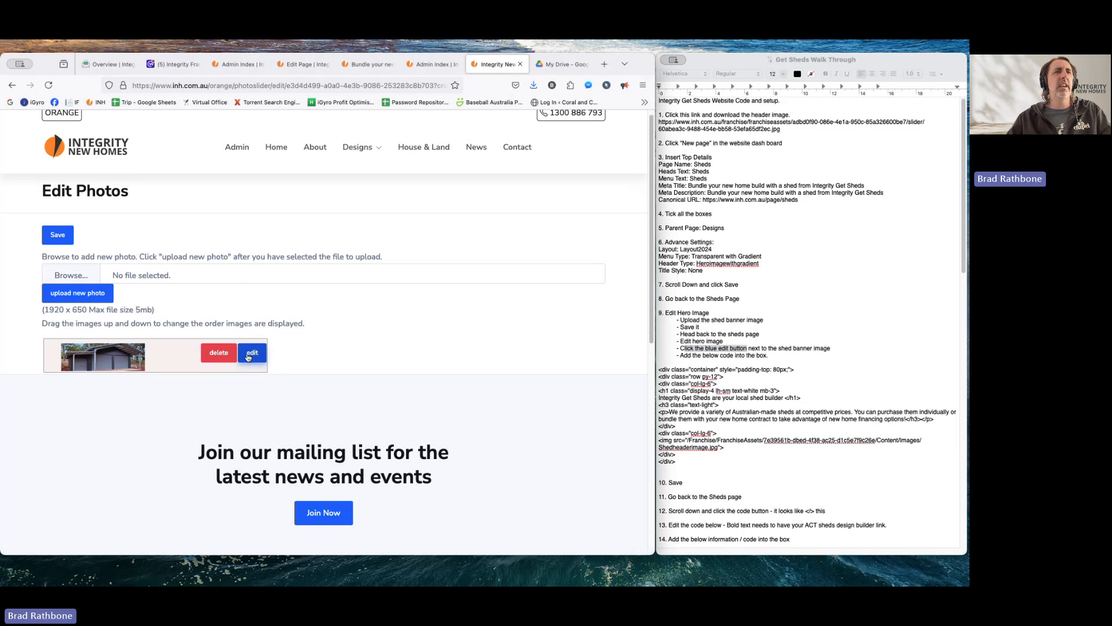
# - Copy the hero HTML code from the notes and paste it into the Html Text box
pyautogui.click(251, 354)
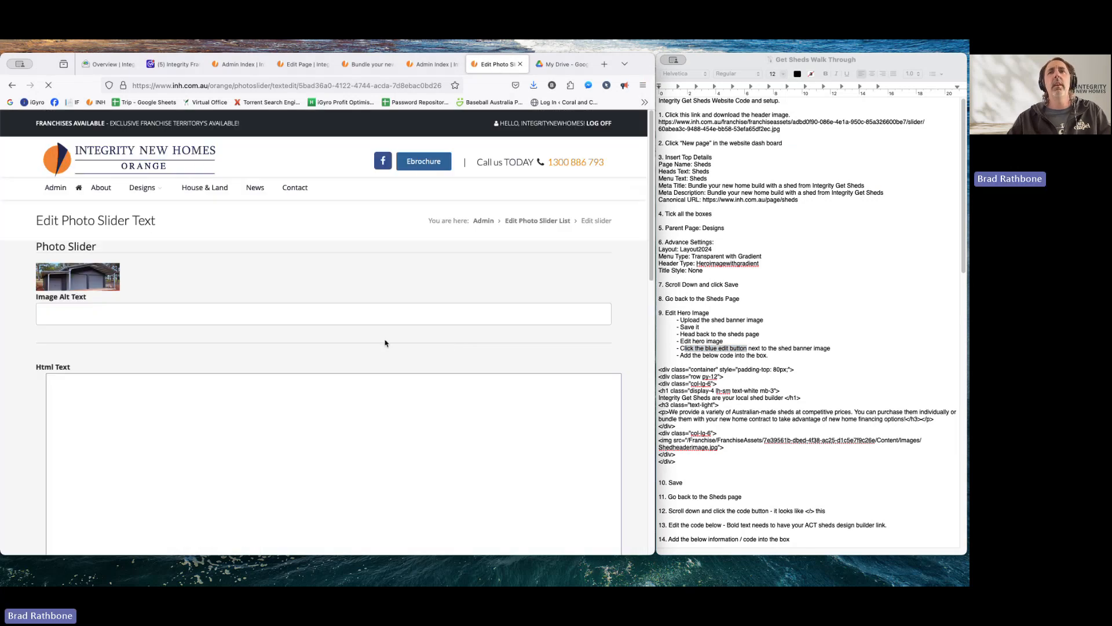
pyautogui.scroll(-4, 729, 355)
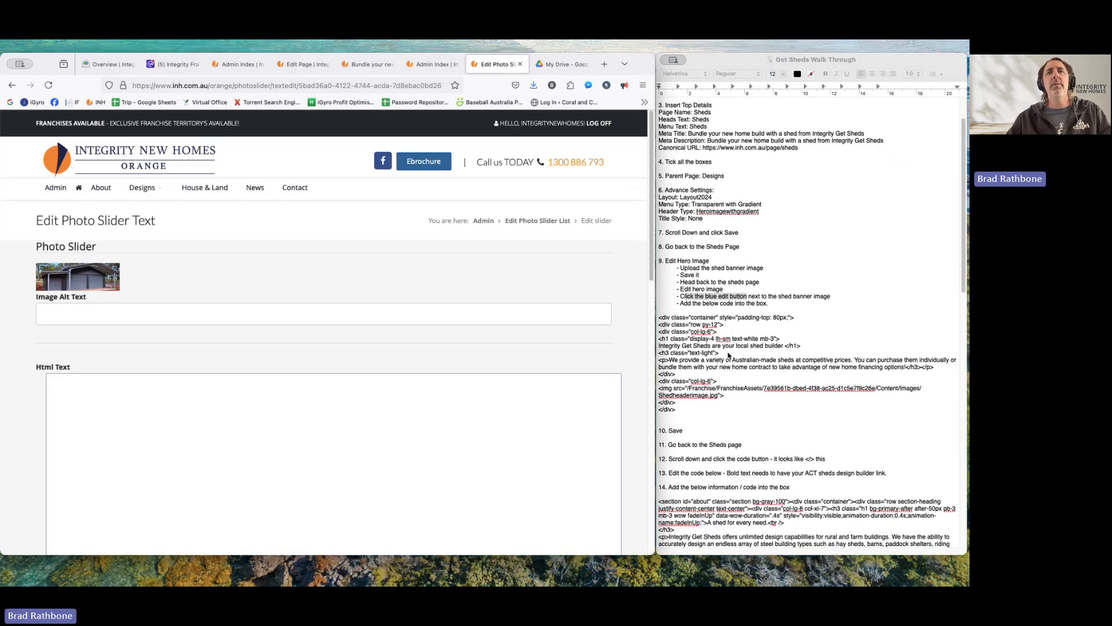
pyautogui.click(669, 407)
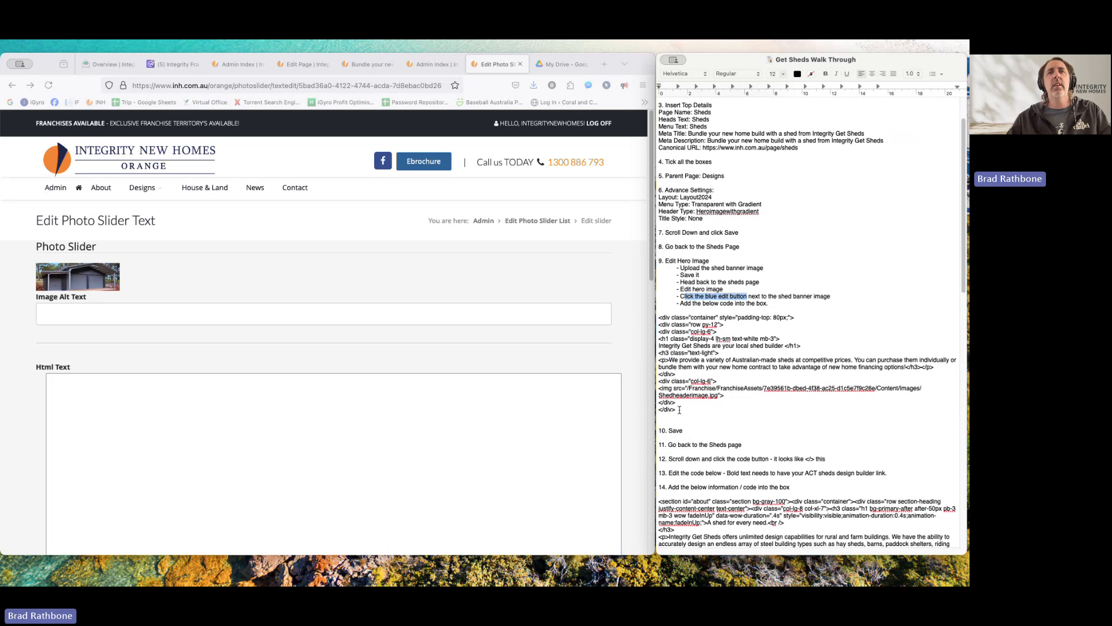
pyautogui.moveTo(679, 410); pyautogui.dragTo(642, 322)
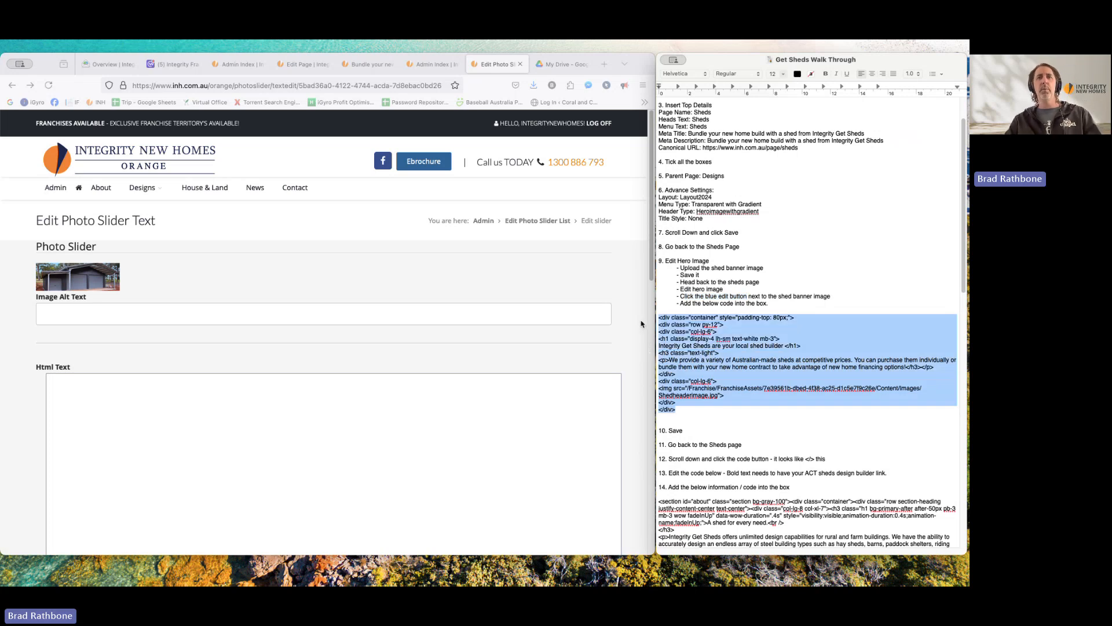
pyautogui.rightClick(679, 359)
pyautogui.click(703, 353)
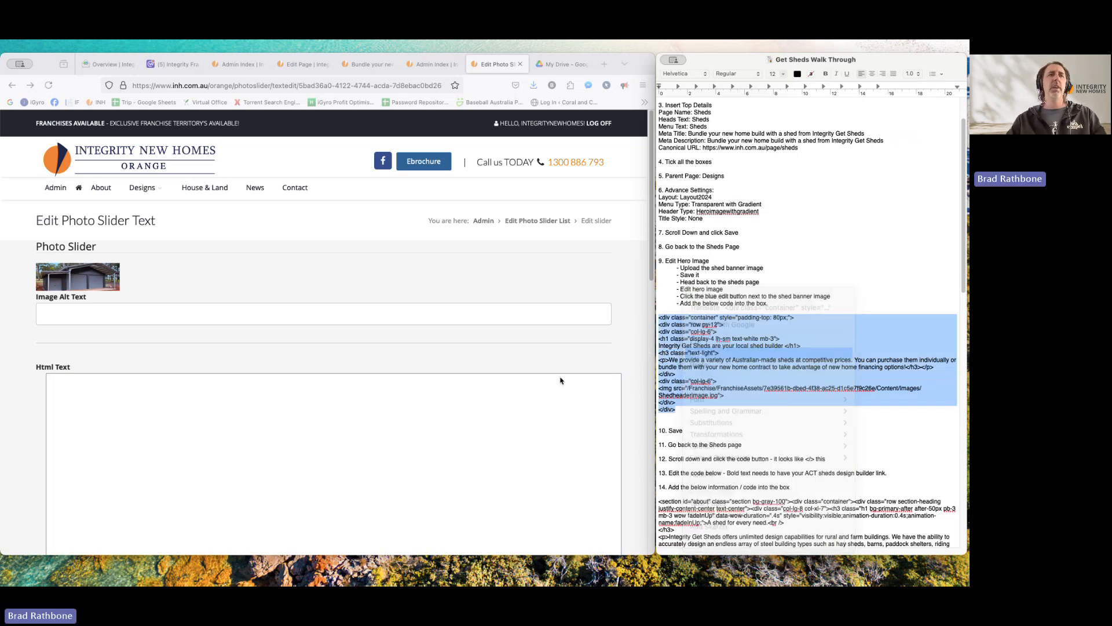
pyautogui.click(229, 404)
pyautogui.rightClick(228, 403)
pyautogui.click(270, 450)
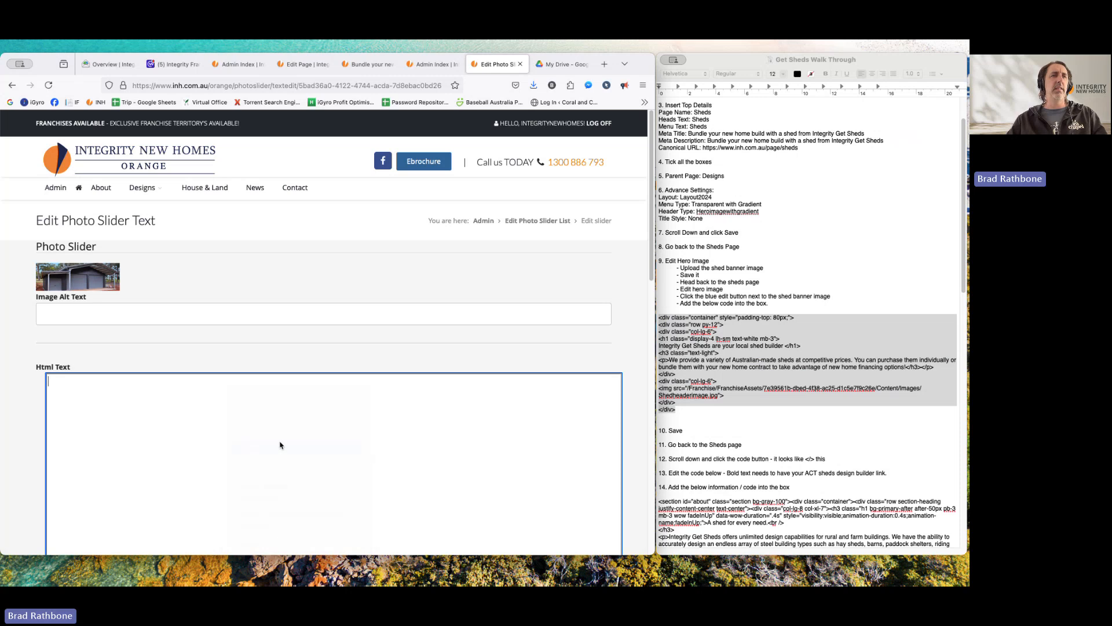
# - Check the pasted 'Integrity Get Sheds are your local shed builder' heading and paragraph, then save
pyautogui.scroll(-4, 43, 440)
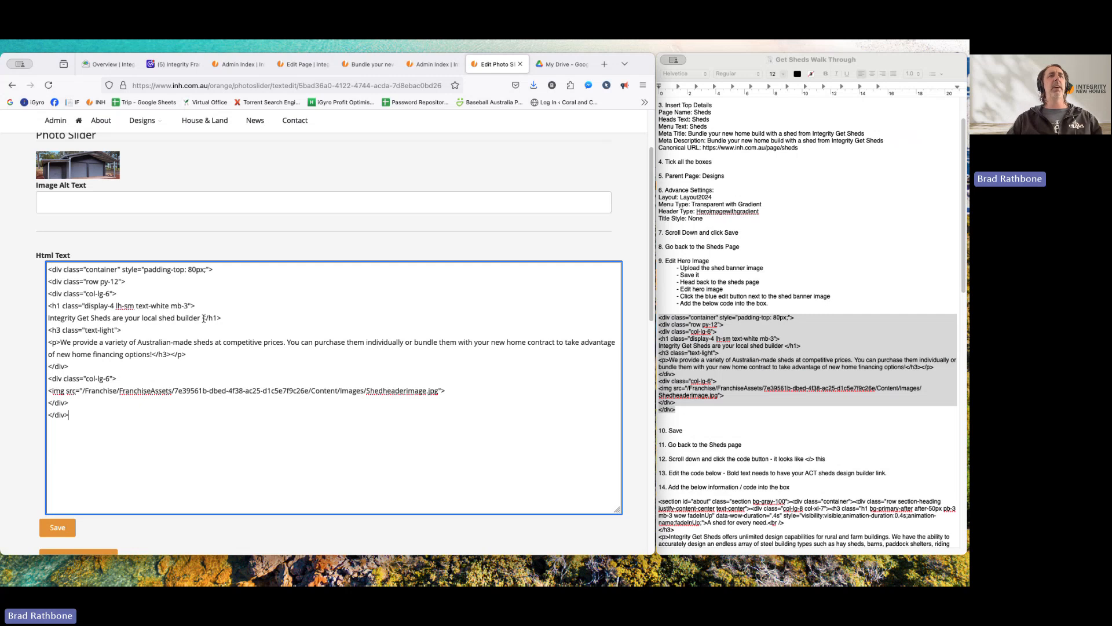
pyautogui.moveTo(199, 317); pyautogui.dragTo(7, 320)
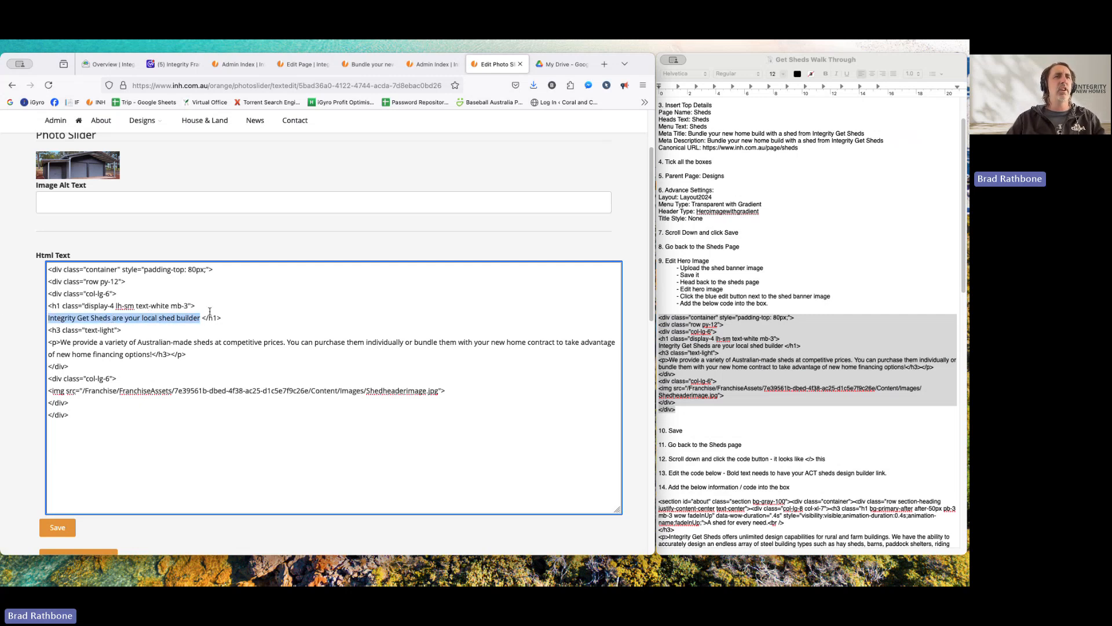
pyautogui.click(172, 354)
pyautogui.moveTo(60, 342); pyautogui.dragTo(151, 358)
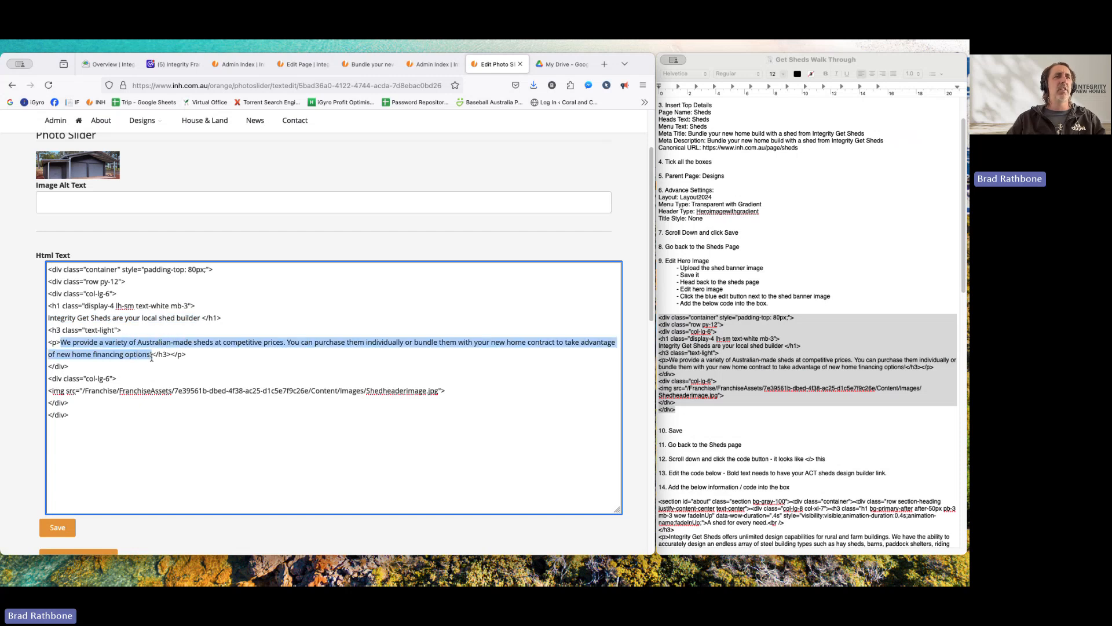
pyautogui.click(58, 527)
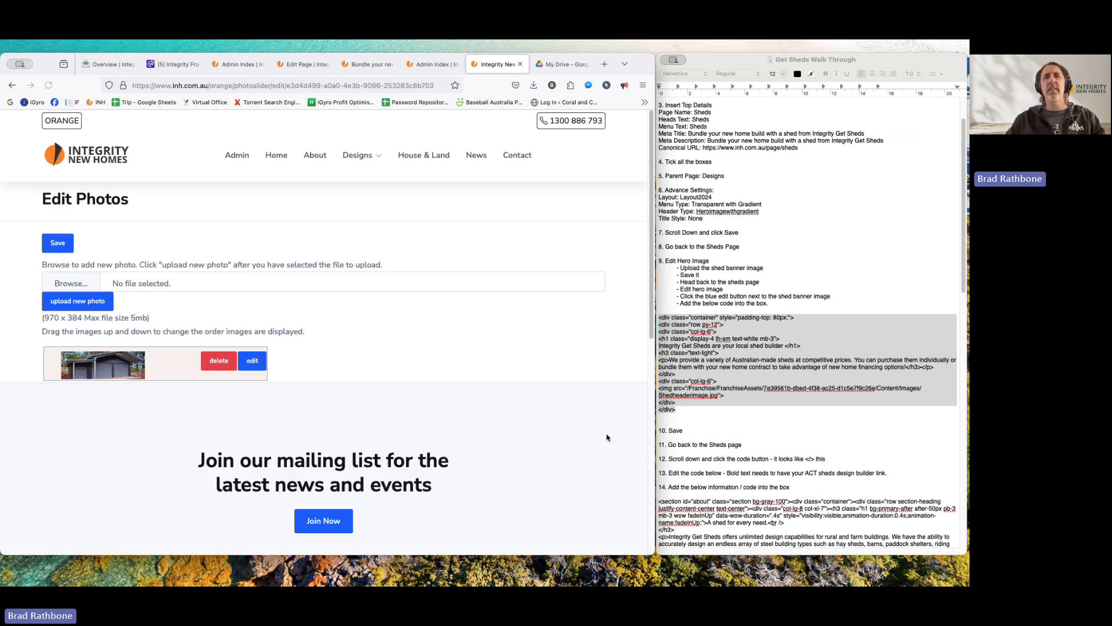
# - Return to the Admin Index and reopen the Sheds page for editing
pyautogui.click(237, 156)
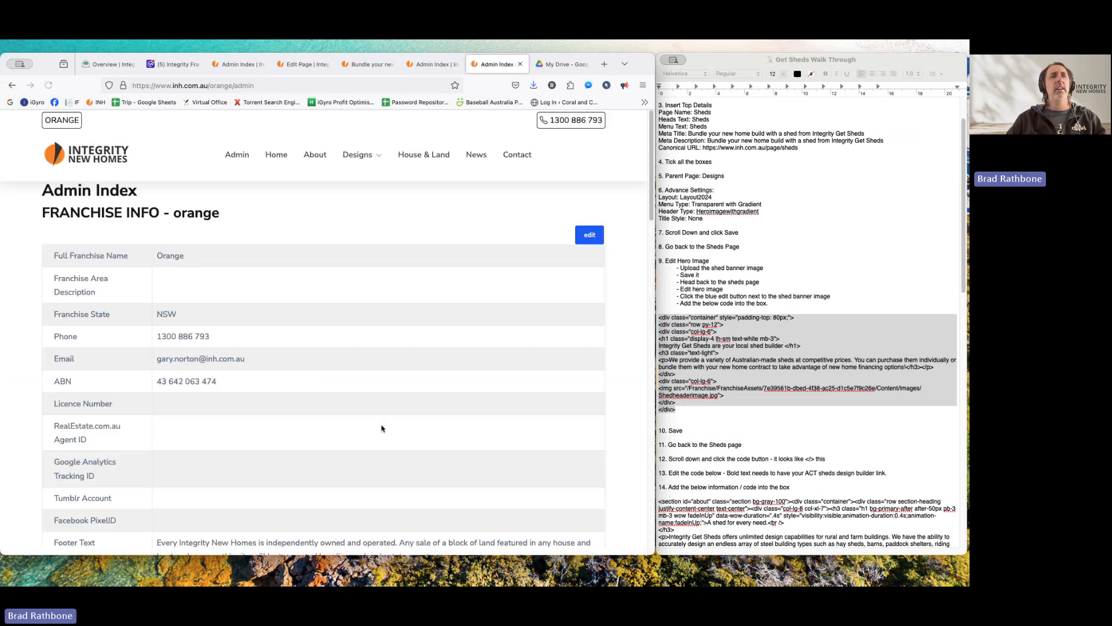
pyautogui.scroll(-10, 379, 371)
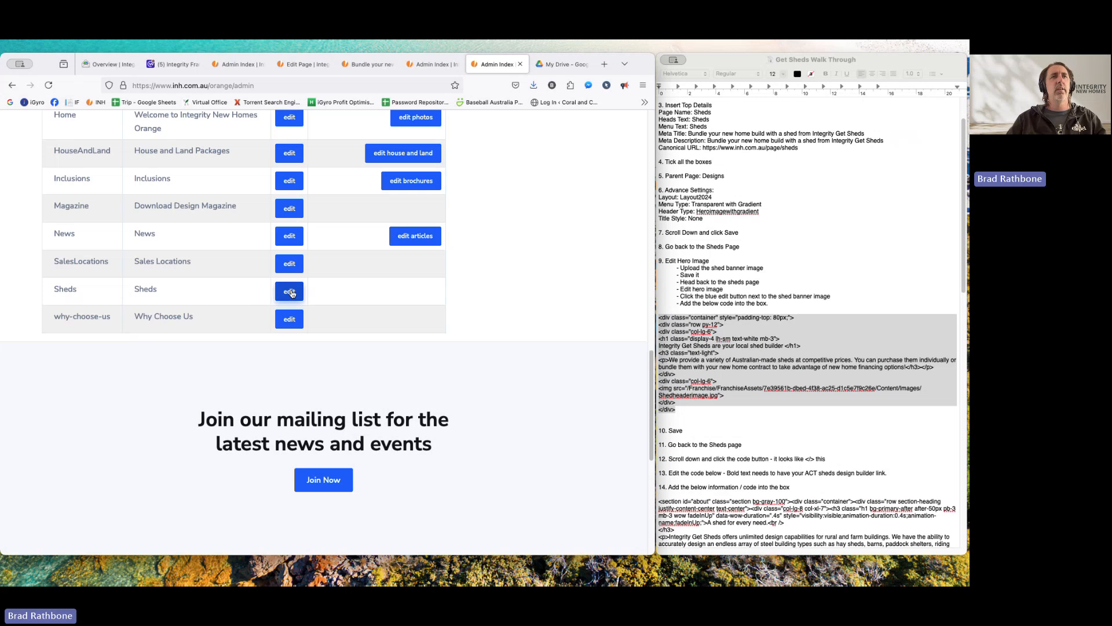
pyautogui.click(288, 292)
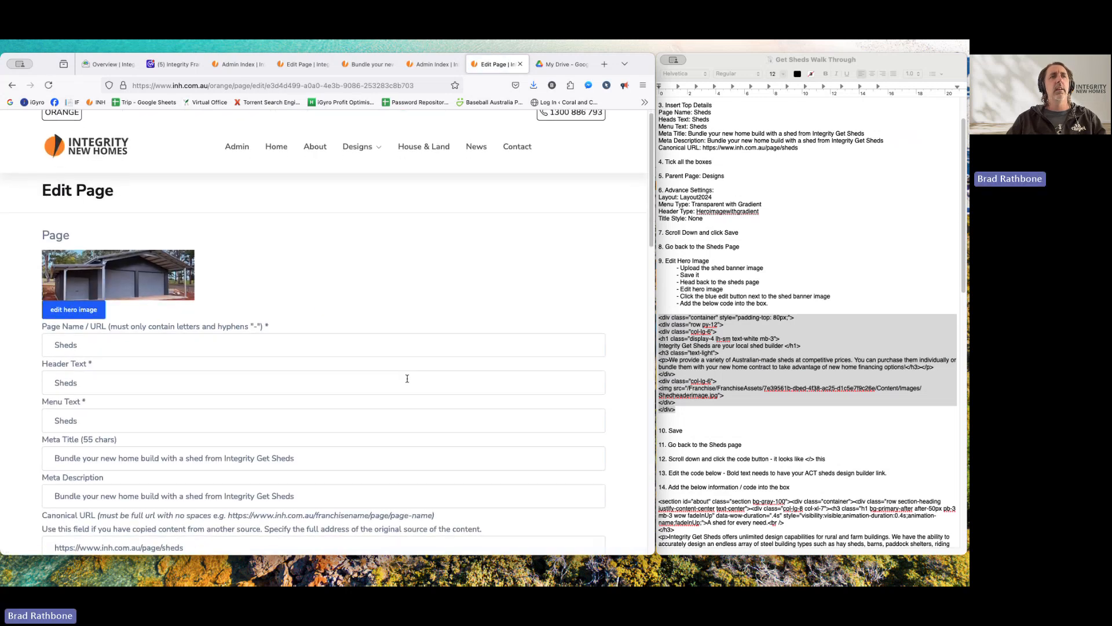
pyautogui.scroll(-10, 407, 378)
pyautogui.scroll(2, 407, 378)
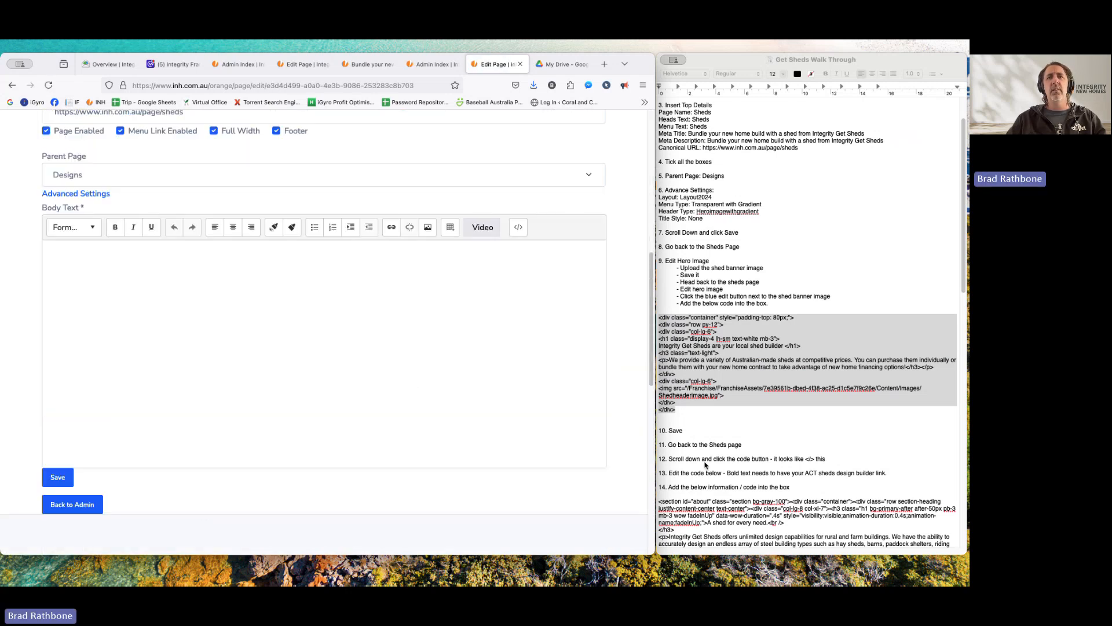
# - Open the View HTML source dialog for the Sheds page's empty Body Text
pyautogui.click(704, 464)
pyautogui.scroll(-3, 705, 457)
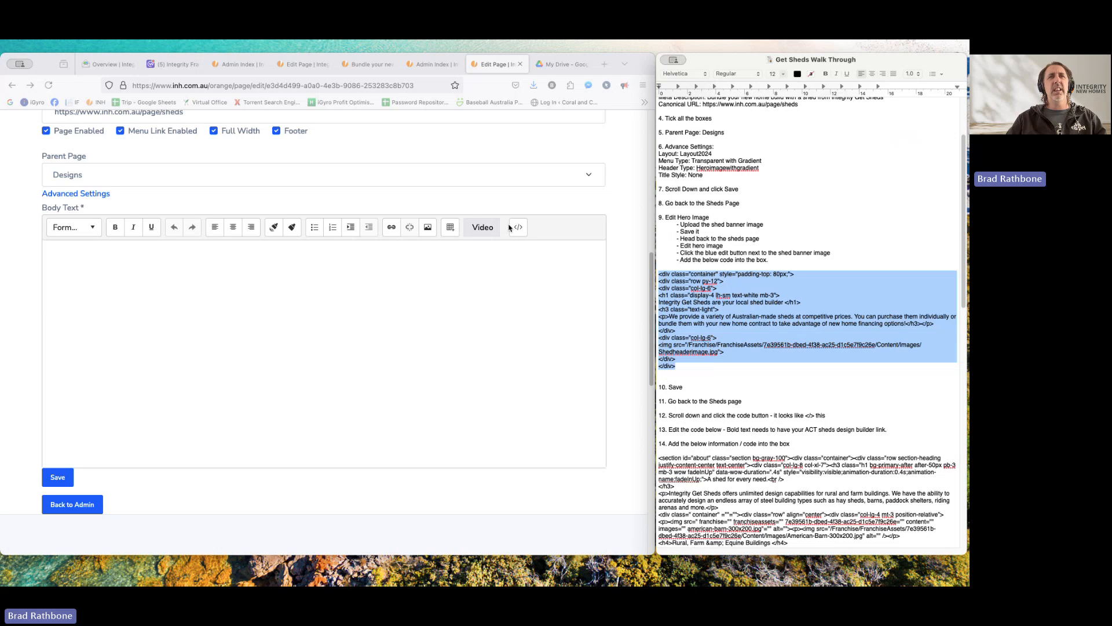
pyautogui.moveTo(816, 414); pyautogui.dragTo(801, 416)
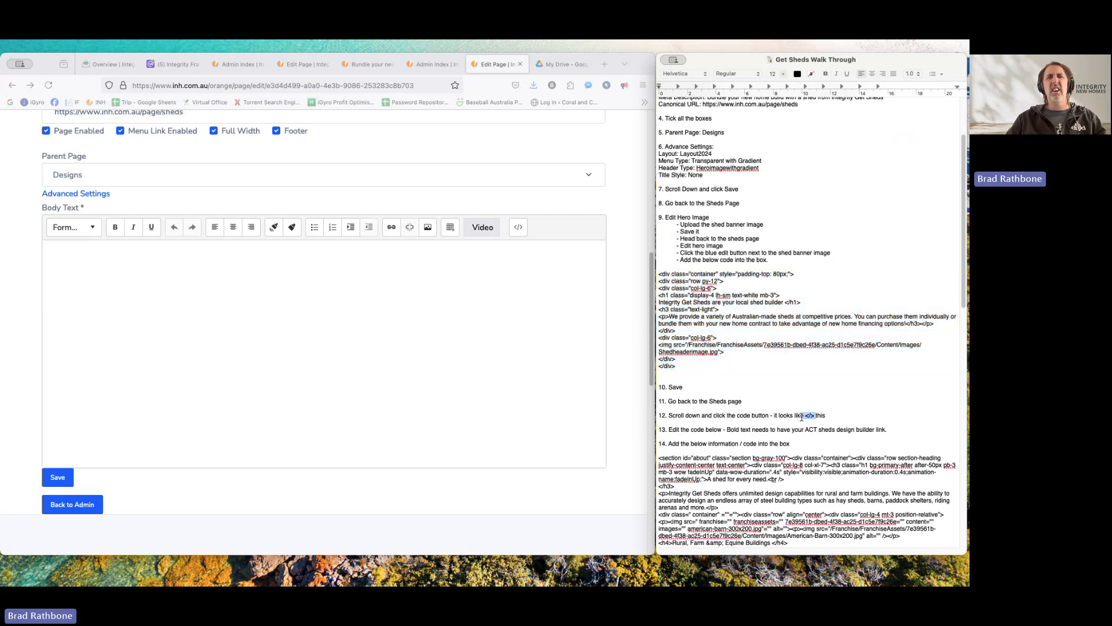
pyautogui.click(552, 238)
pyautogui.click(517, 227)
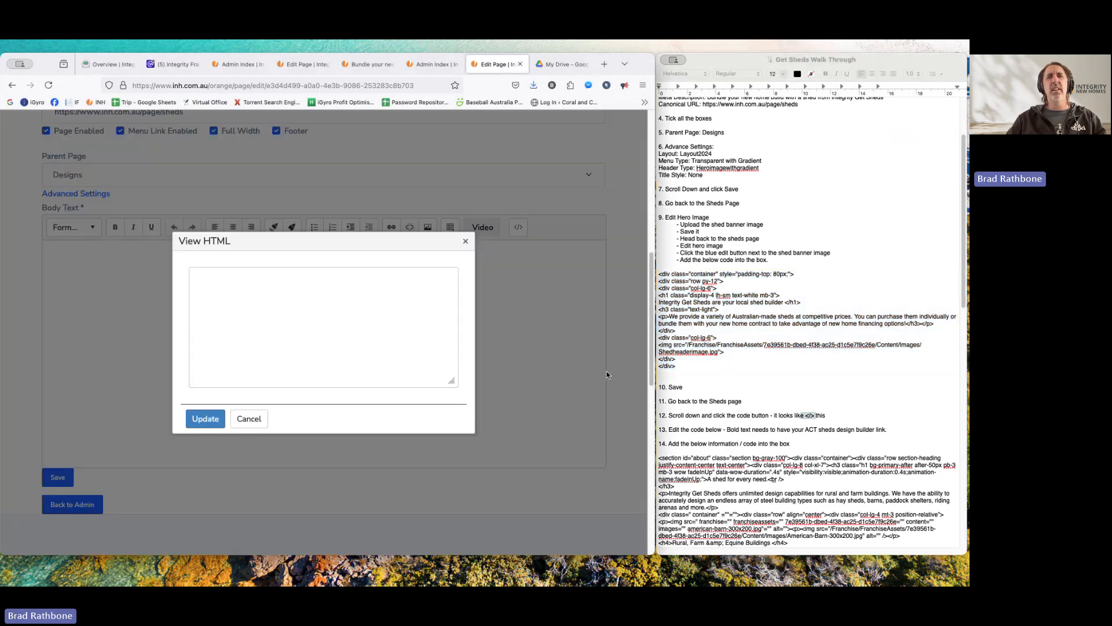
pyautogui.scroll(-2, 751, 421)
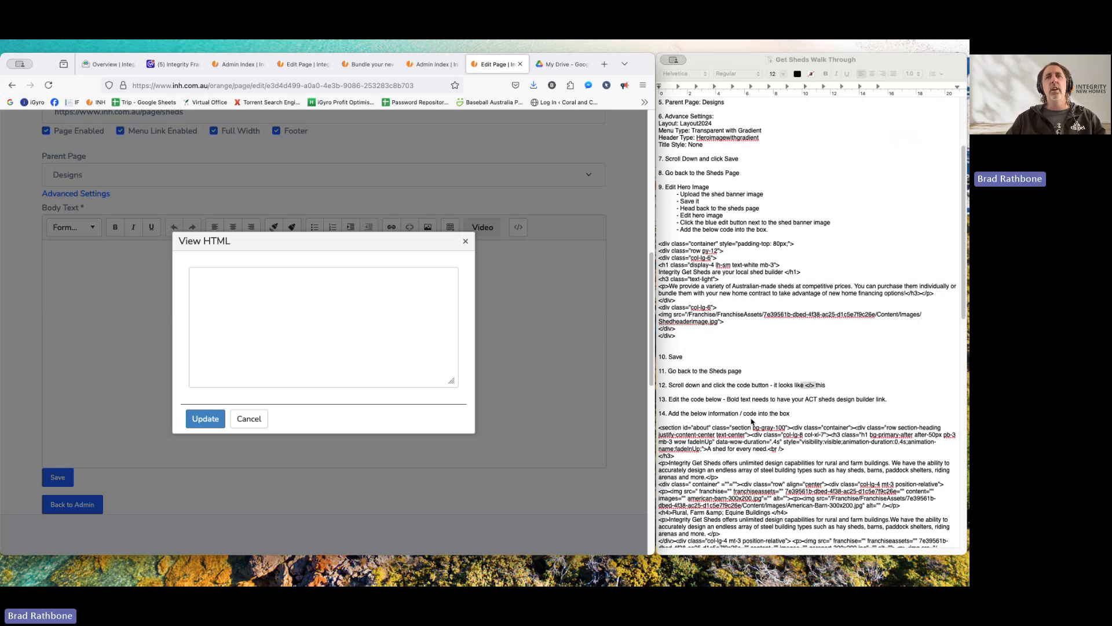
pyautogui.scroll(-5, 751, 422)
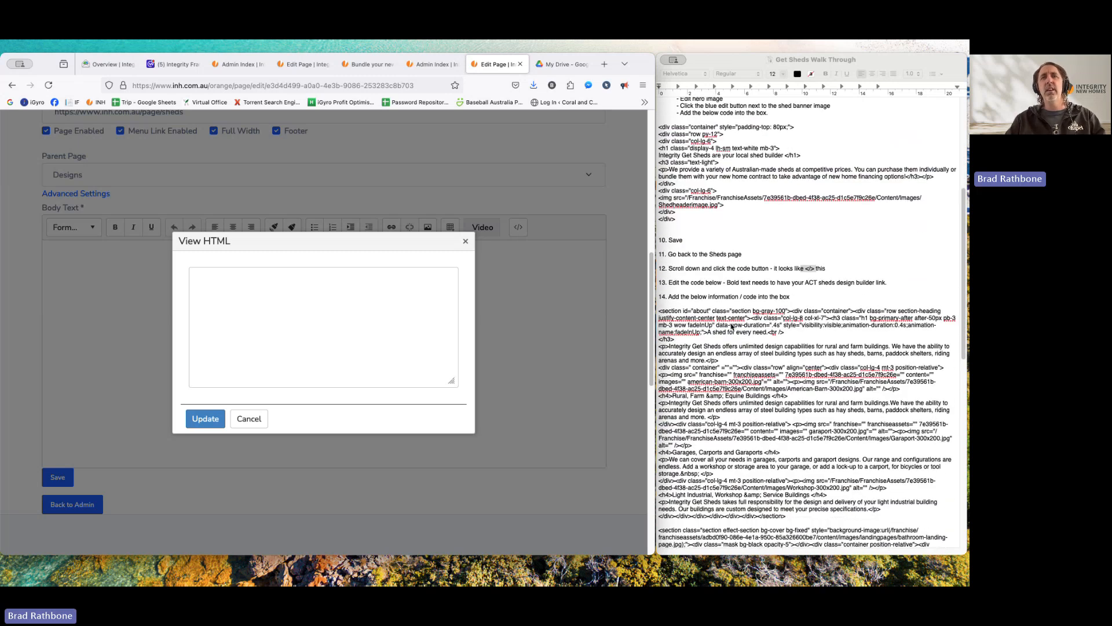
pyautogui.click(752, 422)
pyautogui.scroll(-1, 759, 411)
pyautogui.scroll(2, 782, 365)
# - Insert '-new-homes-orange' after 'integrity' in the bold actbuildingsystems design-shed URL in the notes
pyautogui.scroll(-3, 782, 365)
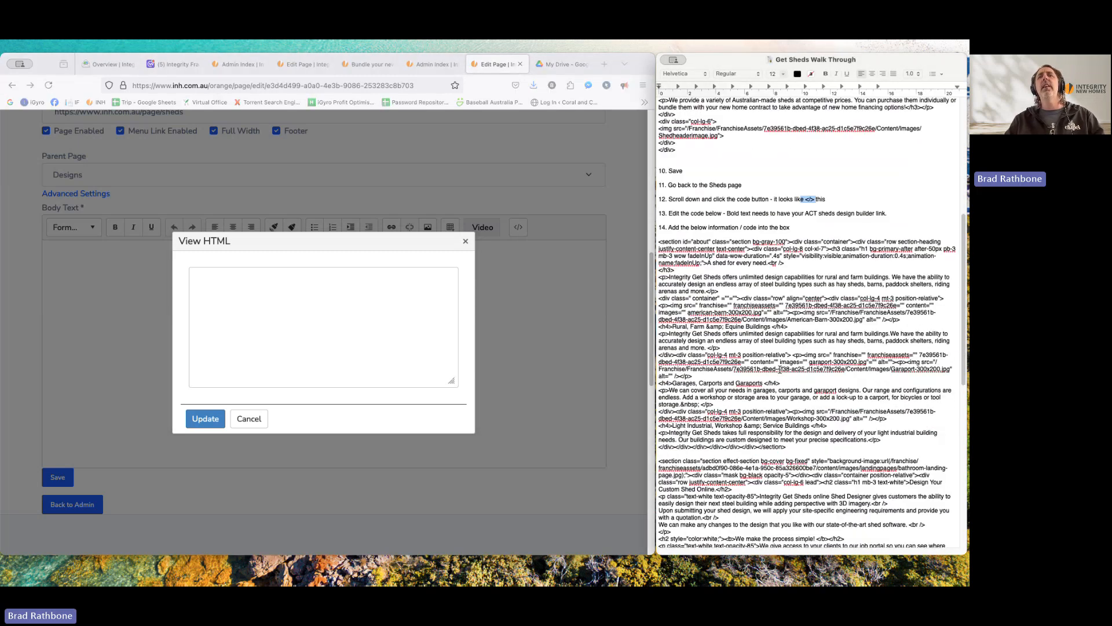
pyautogui.moveTo(660, 265); pyautogui.dragTo(878, 516)
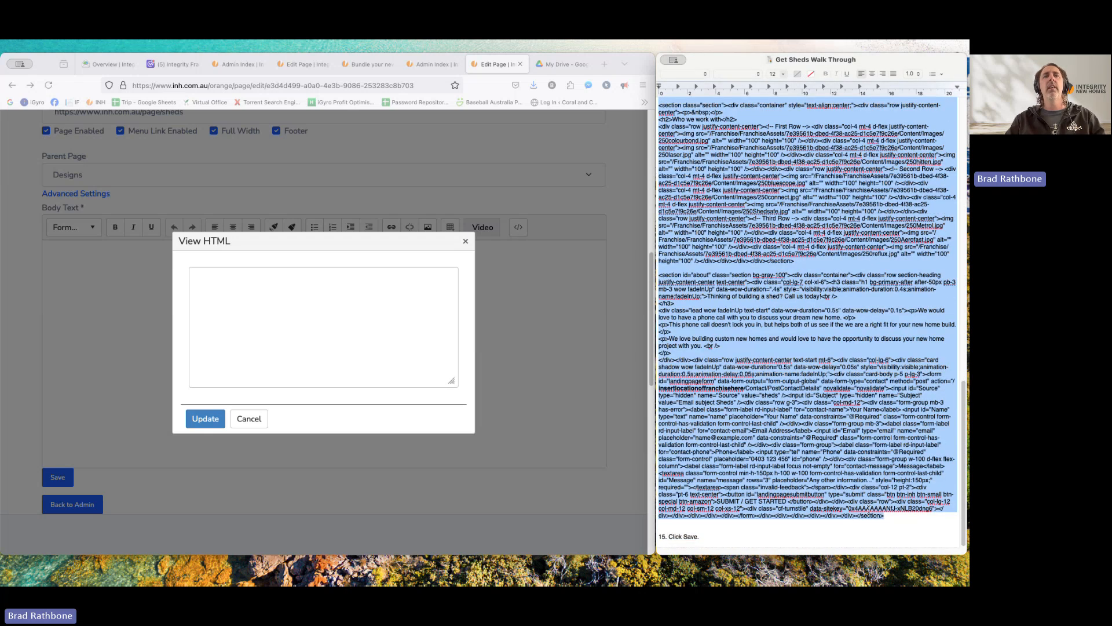
pyautogui.click(765, 343)
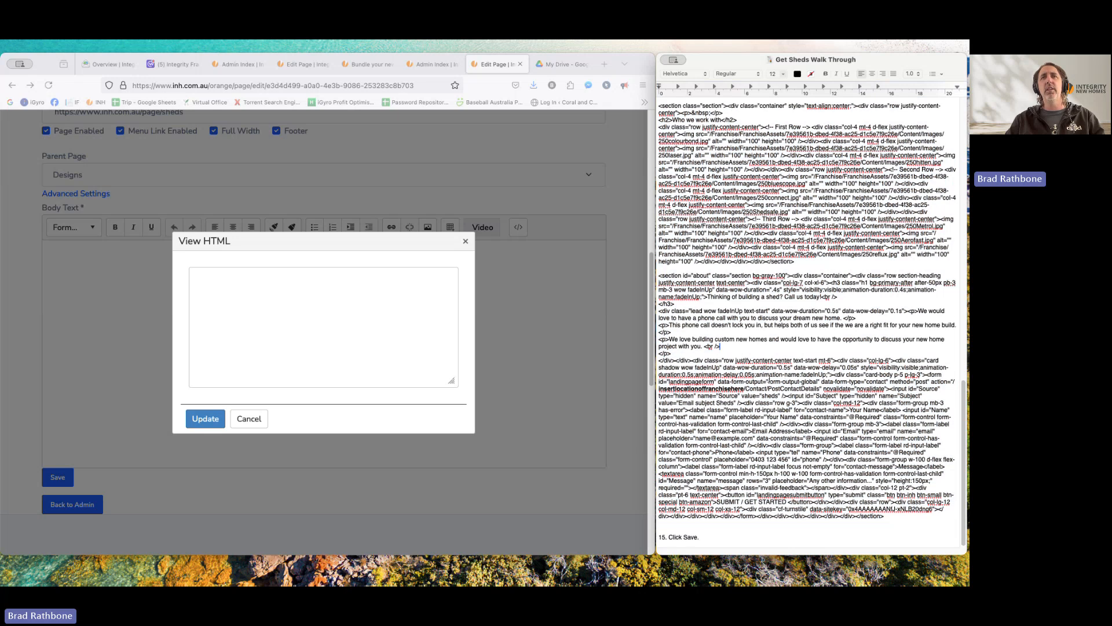
pyautogui.scroll(3, 767, 348)
pyautogui.scroll(6, 769, 377)
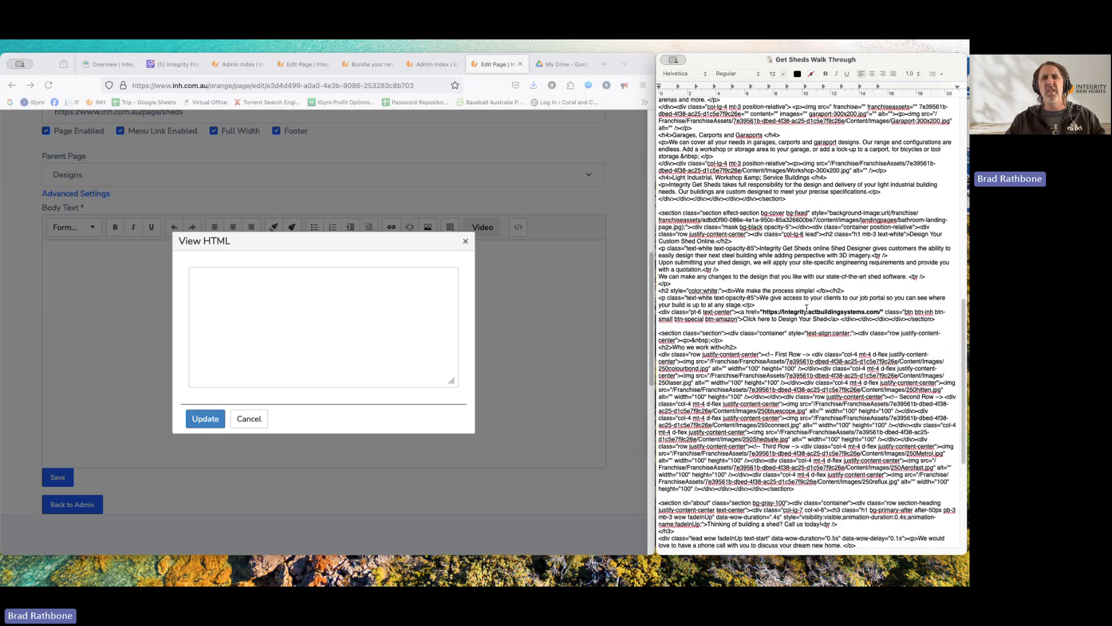
pyautogui.click(806, 310)
pyautogui.click(782, 316)
pyautogui.moveTo(760, 311); pyautogui.dragTo(882, 311)
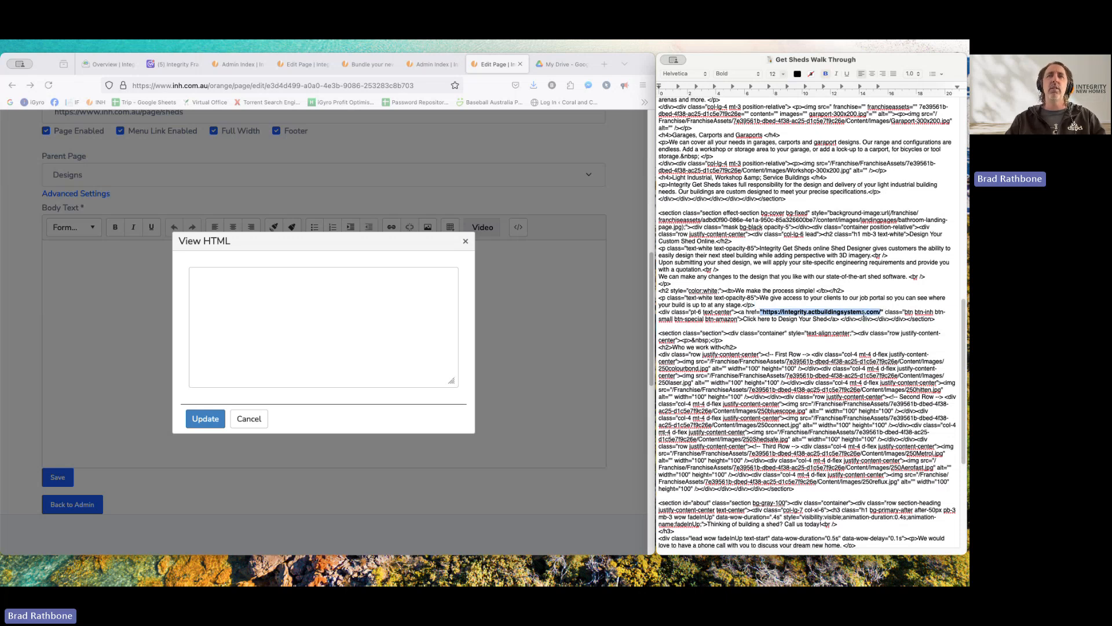
pyautogui.click(805, 311)
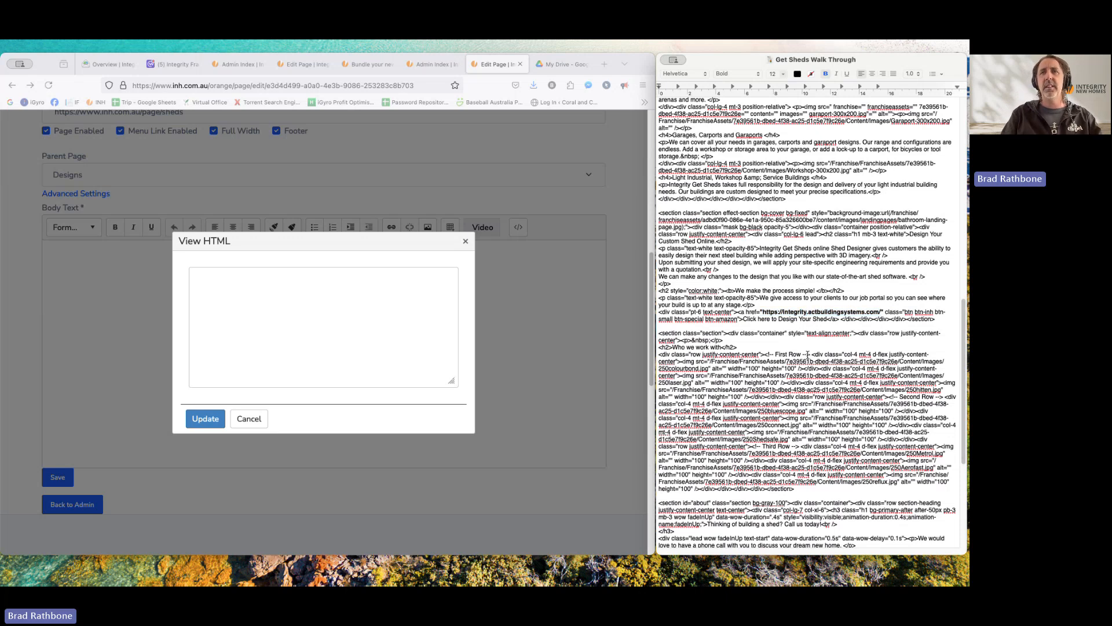
pyautogui.write('-new-home')
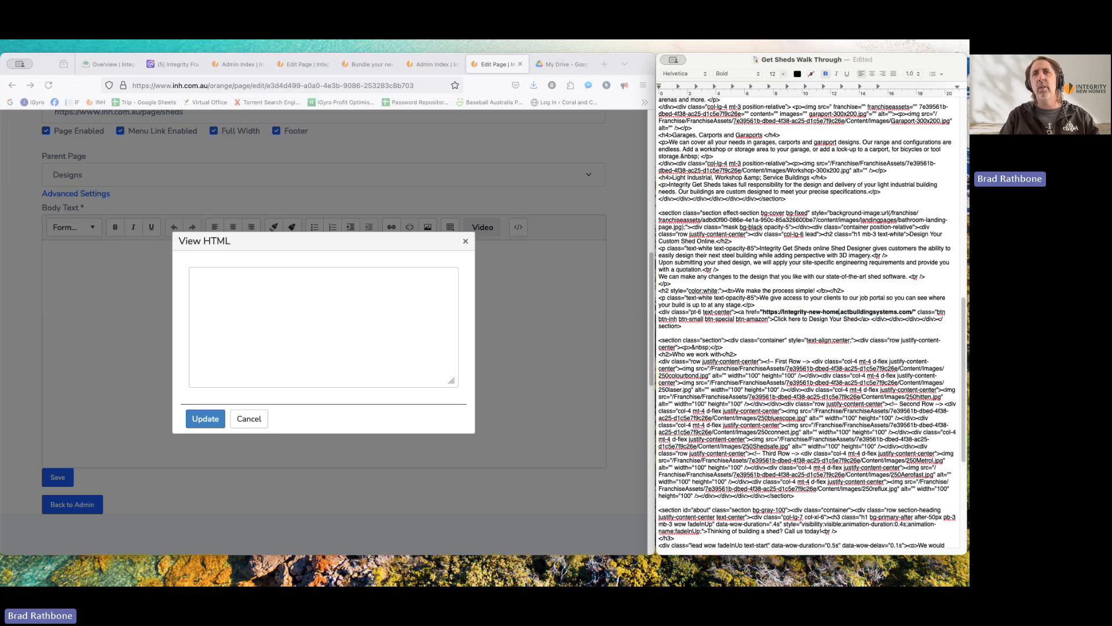
pyautogui.write('s-orange')
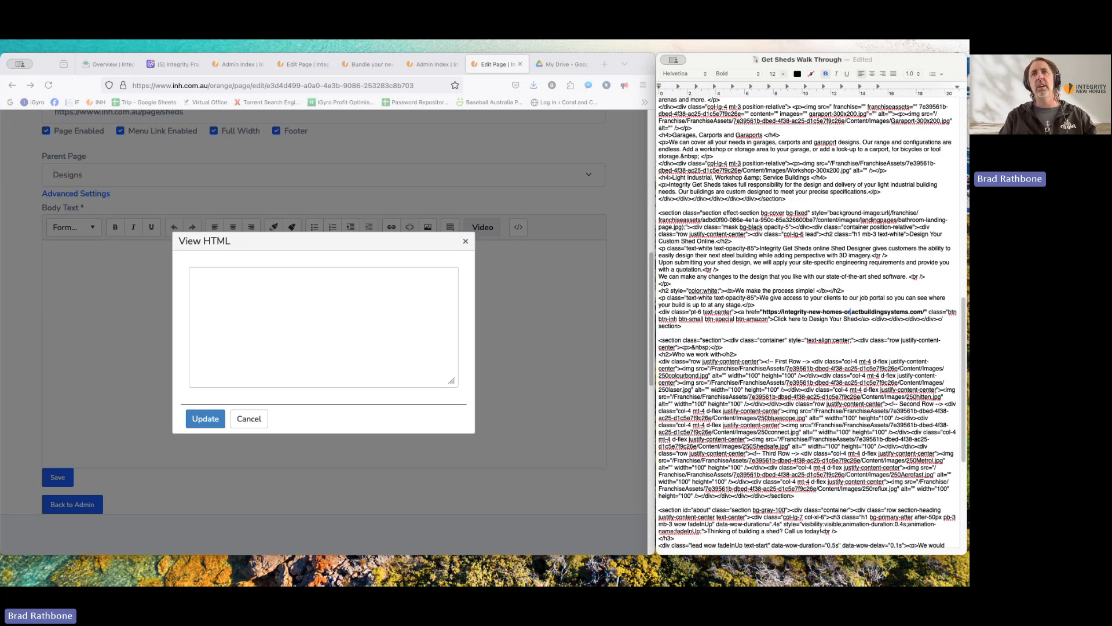
pyautogui.click(809, 390)
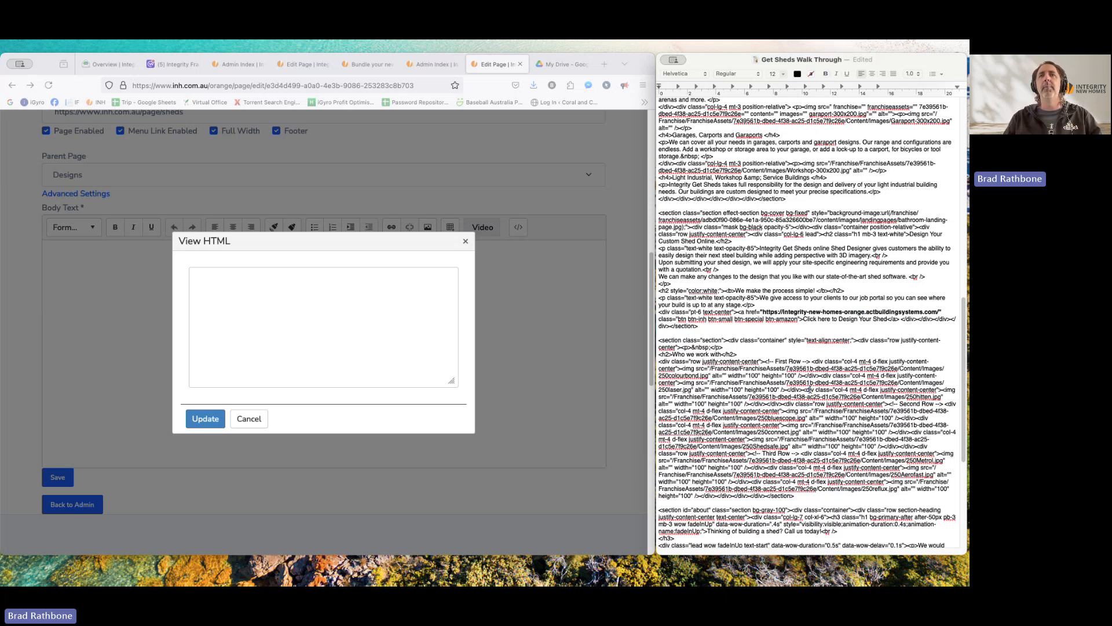
pyautogui.scroll(-5, 810, 390)
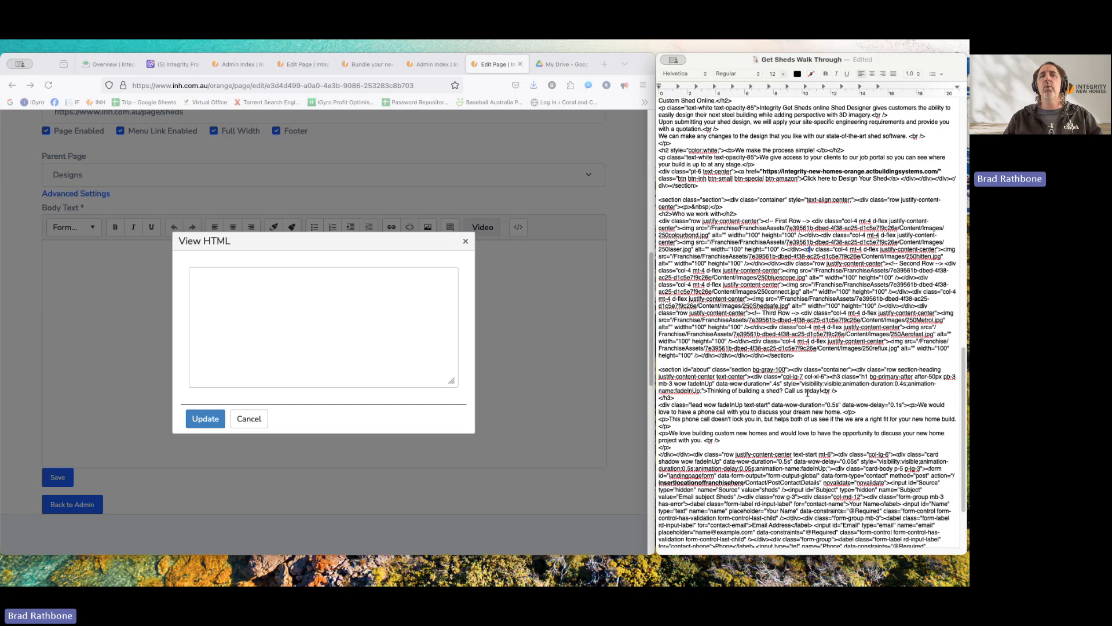
# - Replace the insertlocationoffranchisehere placeholder in the form action with 'orange' in the notes
pyautogui.scroll(-2, 807, 393)
pyautogui.scroll(-3, 807, 394)
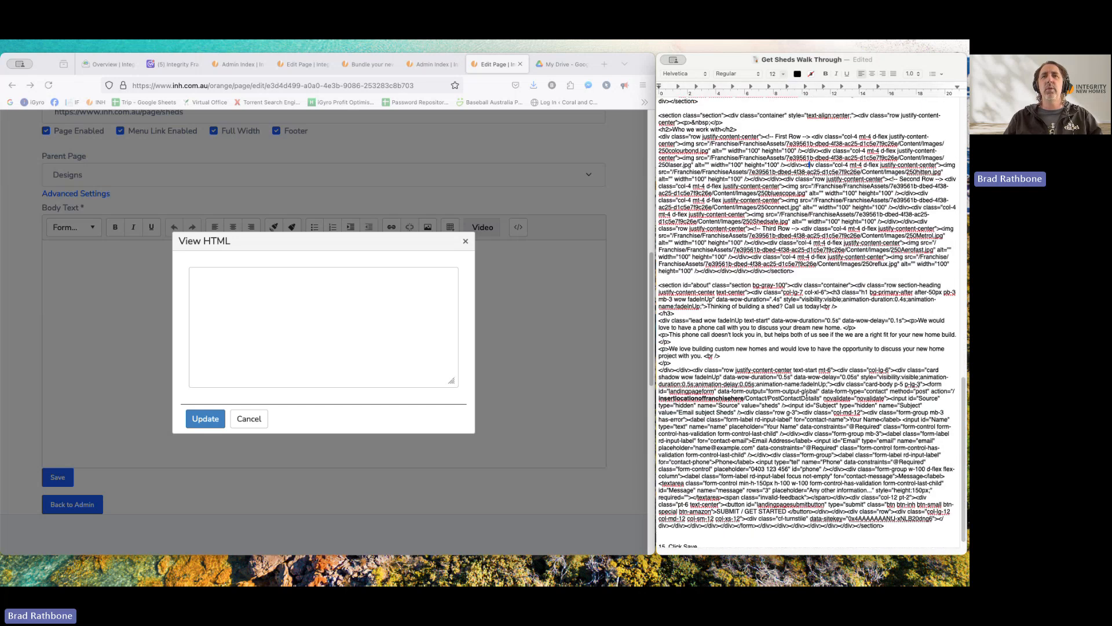
pyautogui.click(735, 399)
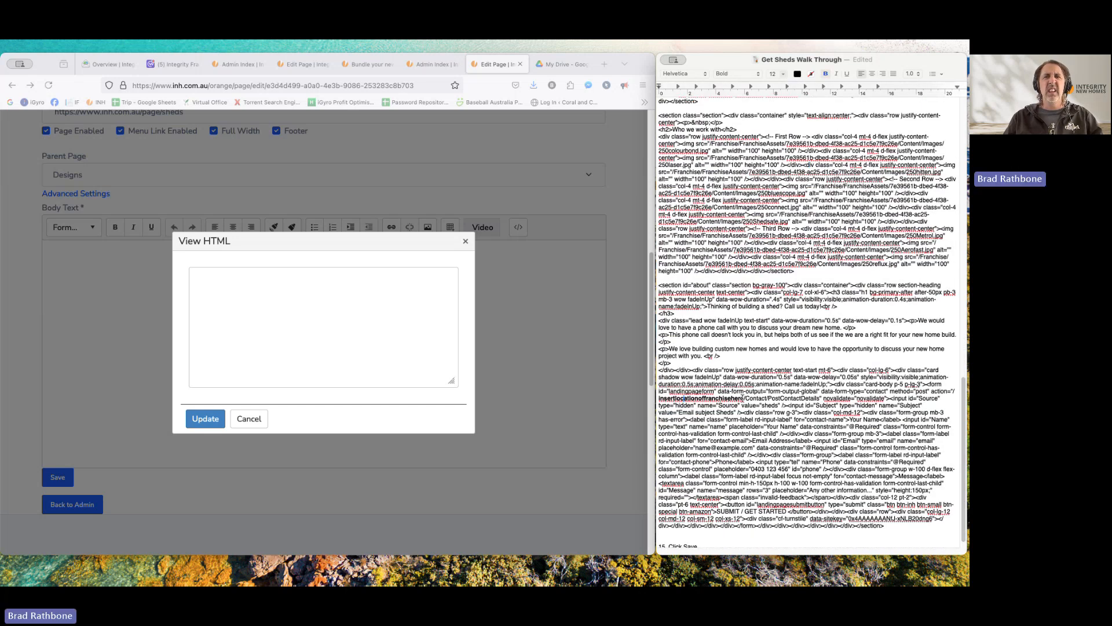
pyautogui.moveTo(744, 398); pyautogui.dragTo(661, 400)
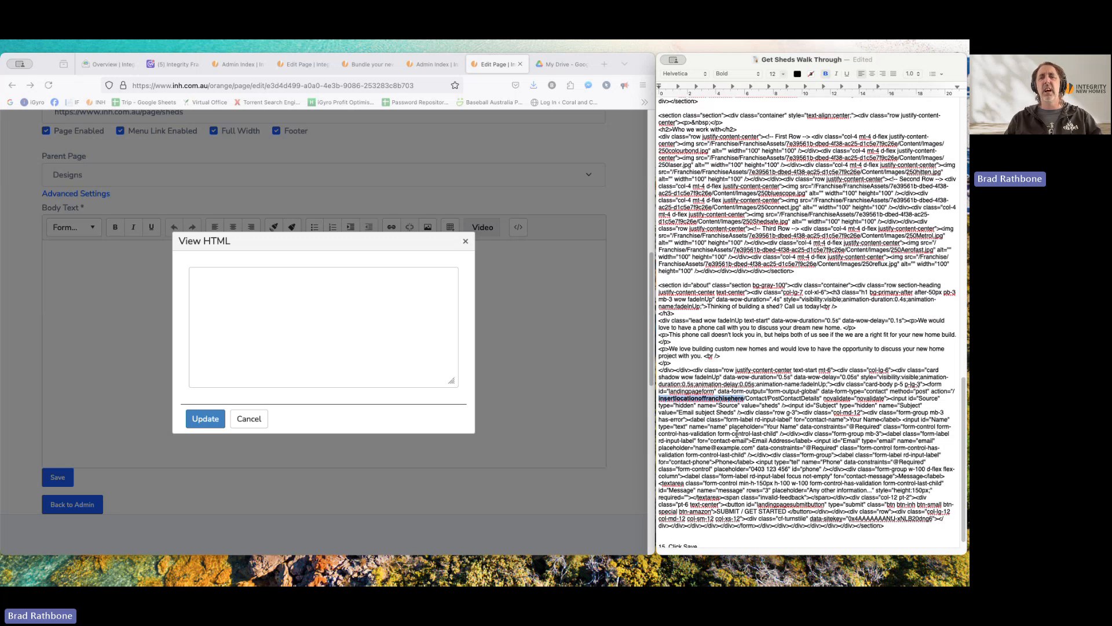
pyautogui.write('orange')
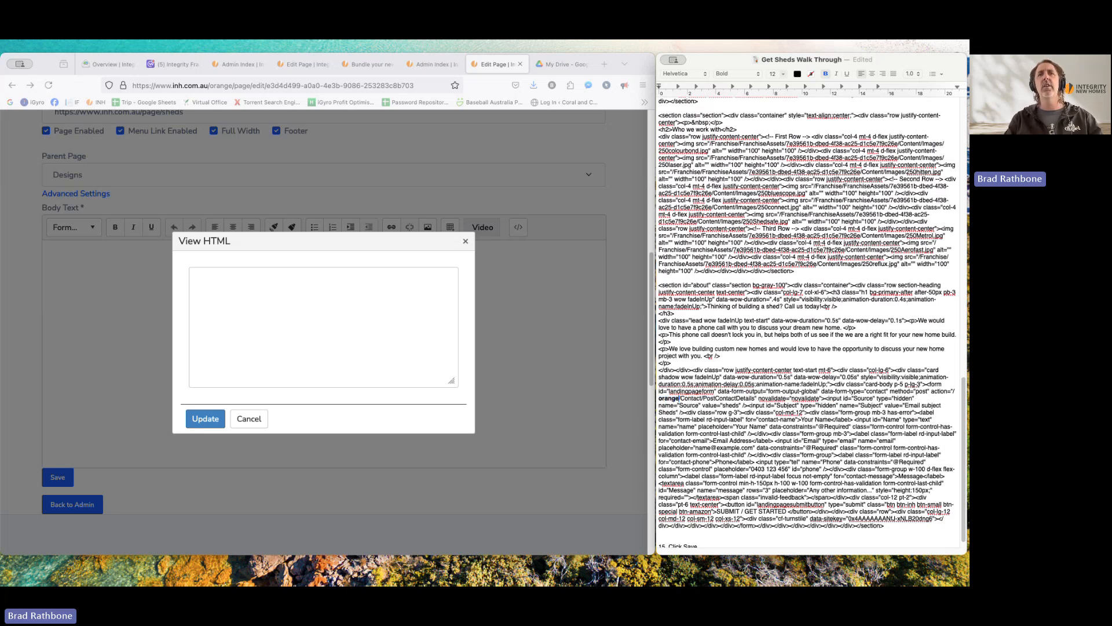
pyautogui.scroll(15, 929, 382)
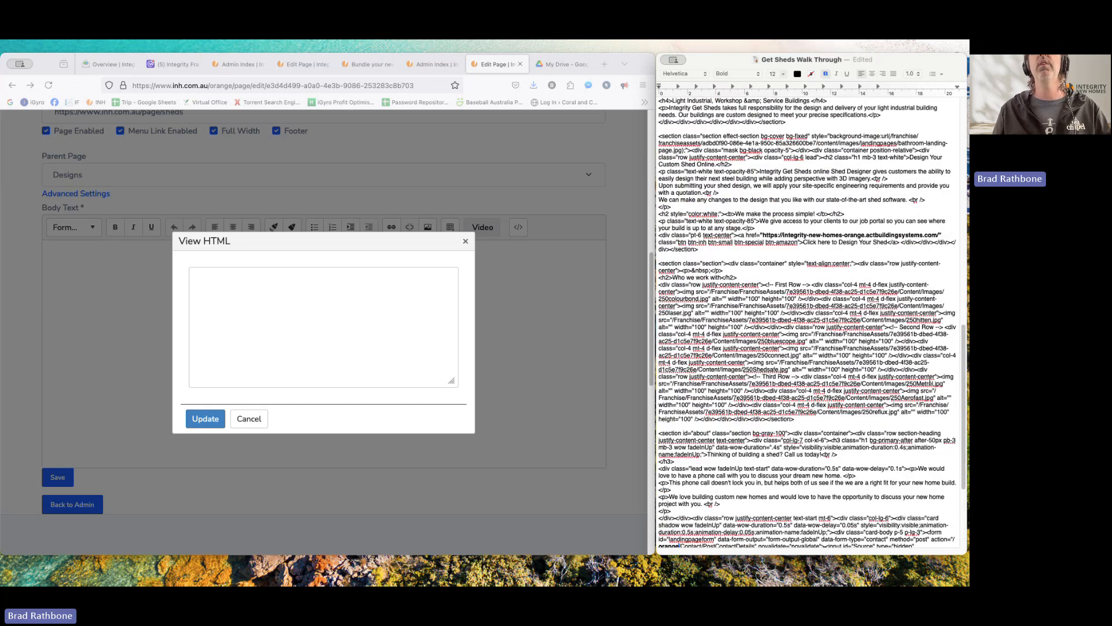
pyautogui.scroll(3, 929, 382)
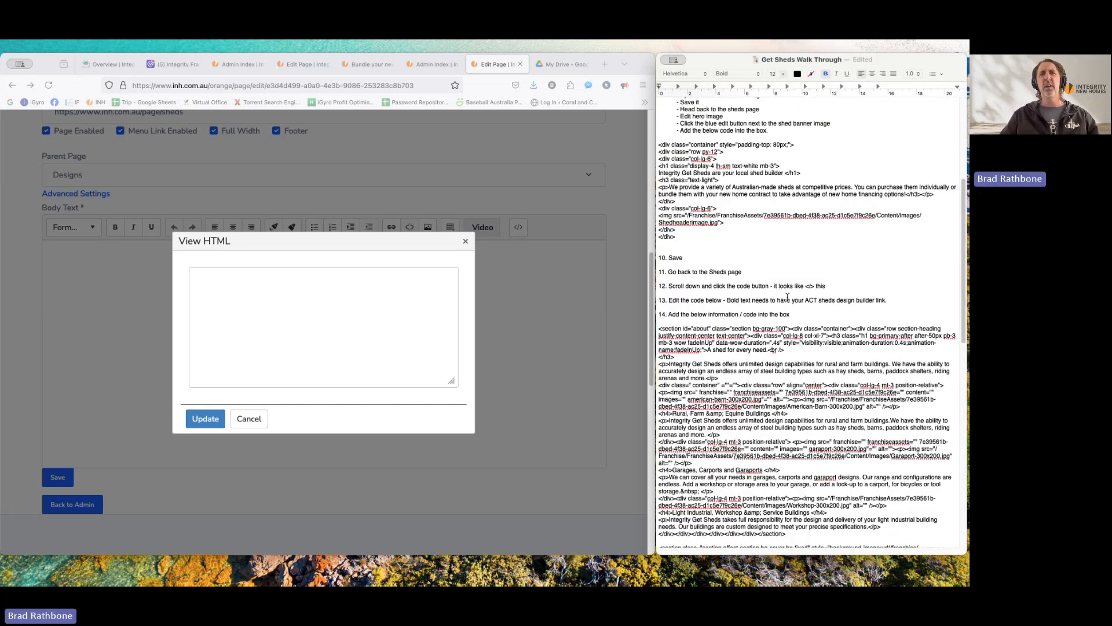
# - Copy the HTML sections through the contact form from the TextEdit notes
pyautogui.moveTo(759, 300); pyautogui.dragTo(860, 300)
pyautogui.click(860, 300)
pyautogui.moveTo(659, 329); pyautogui.dragTo(887, 520)
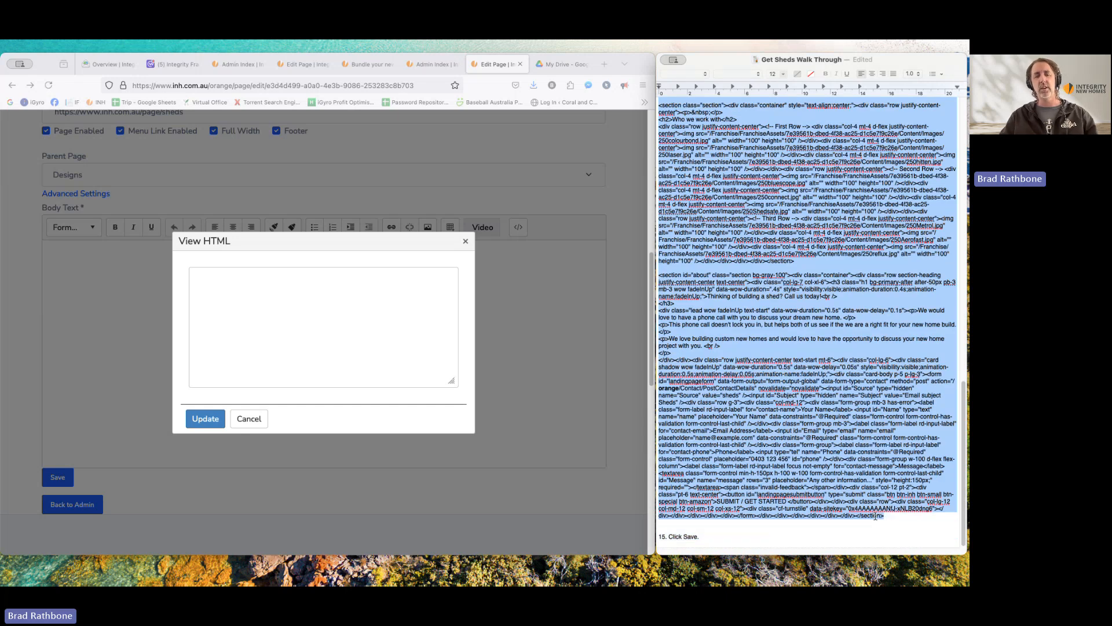
pyautogui.rightClick(671, 262)
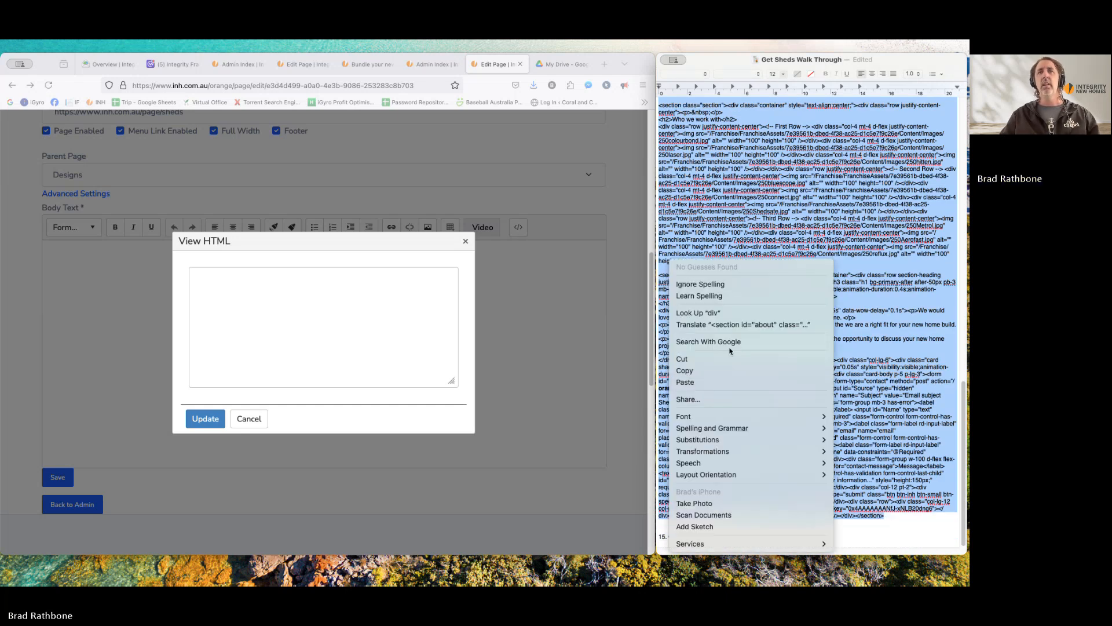
pyautogui.click(714, 376)
# - Paste the copied HTML into the empty body source and apply it with Update
pyautogui.click(308, 293)
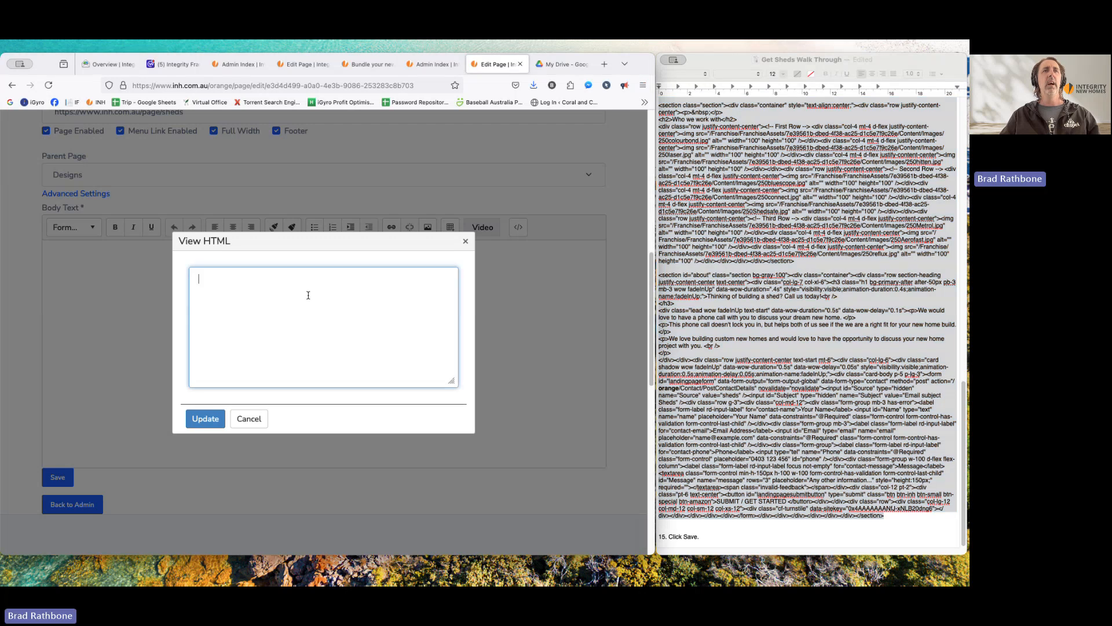
pyautogui.rightClick(309, 294)
pyautogui.click(330, 352)
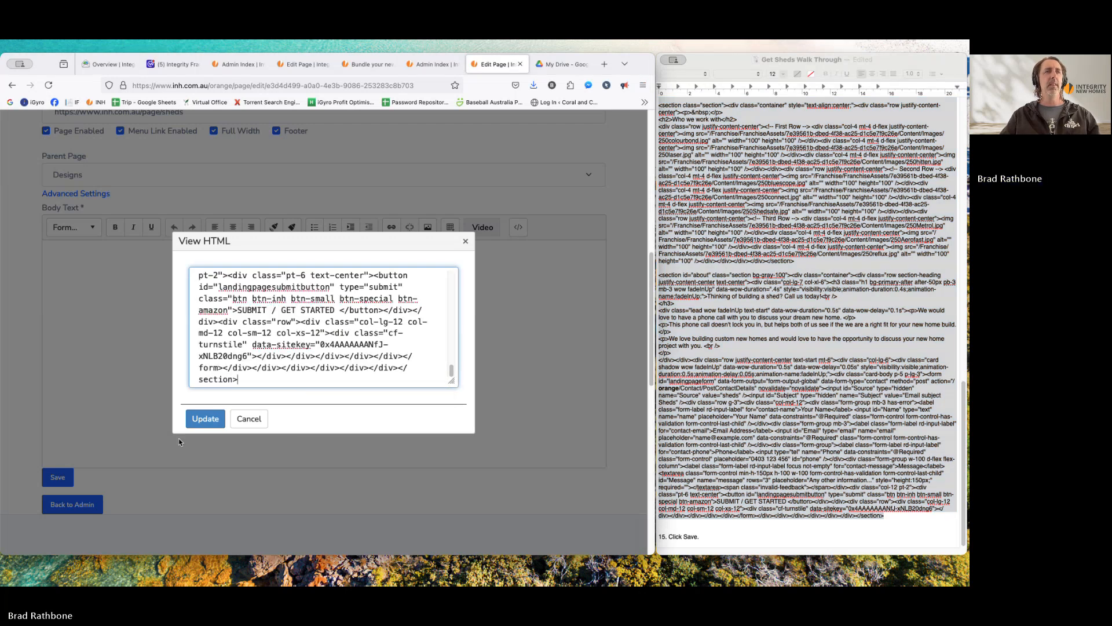
pyautogui.click(205, 421)
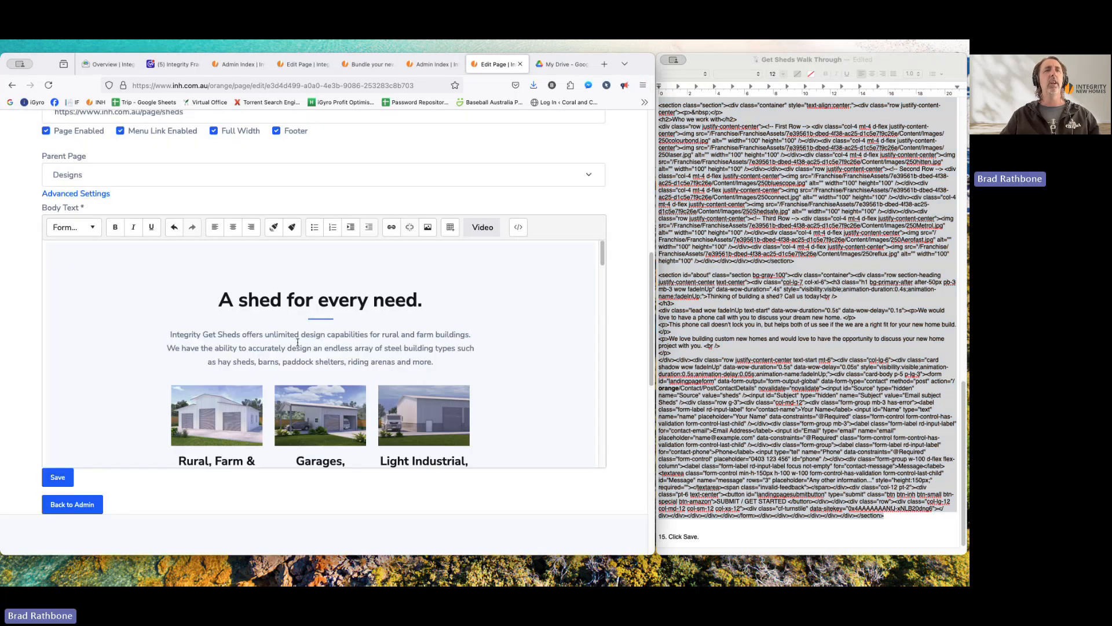
# - Scroll through the Body Text editor to review the pasted Sheds content
pyautogui.scroll(-10, 396, 337)
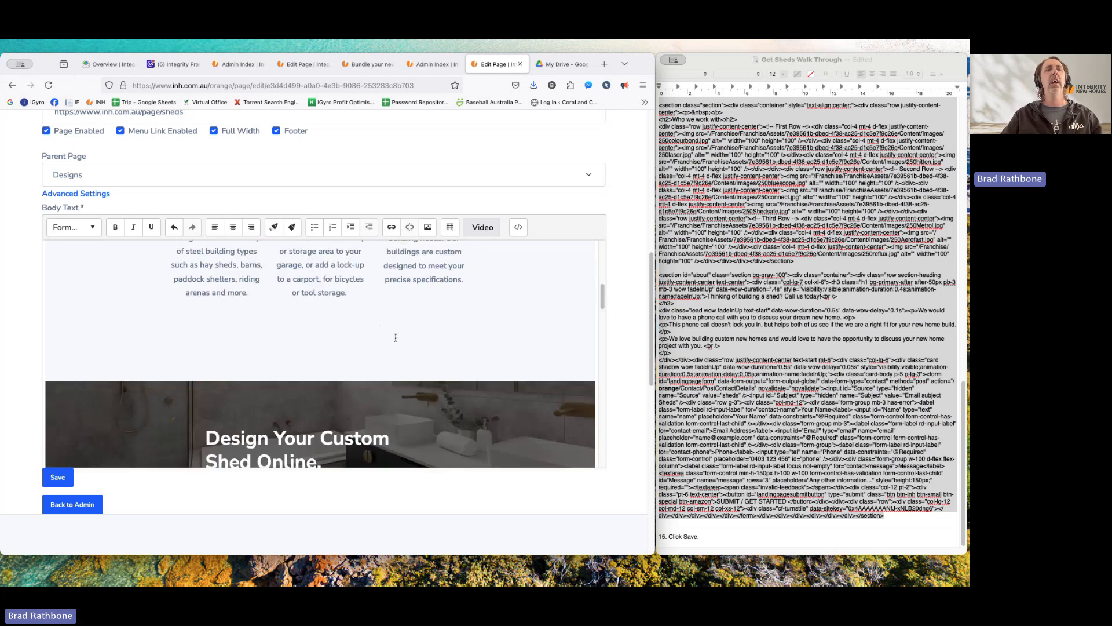
pyautogui.scroll(-10, 396, 338)
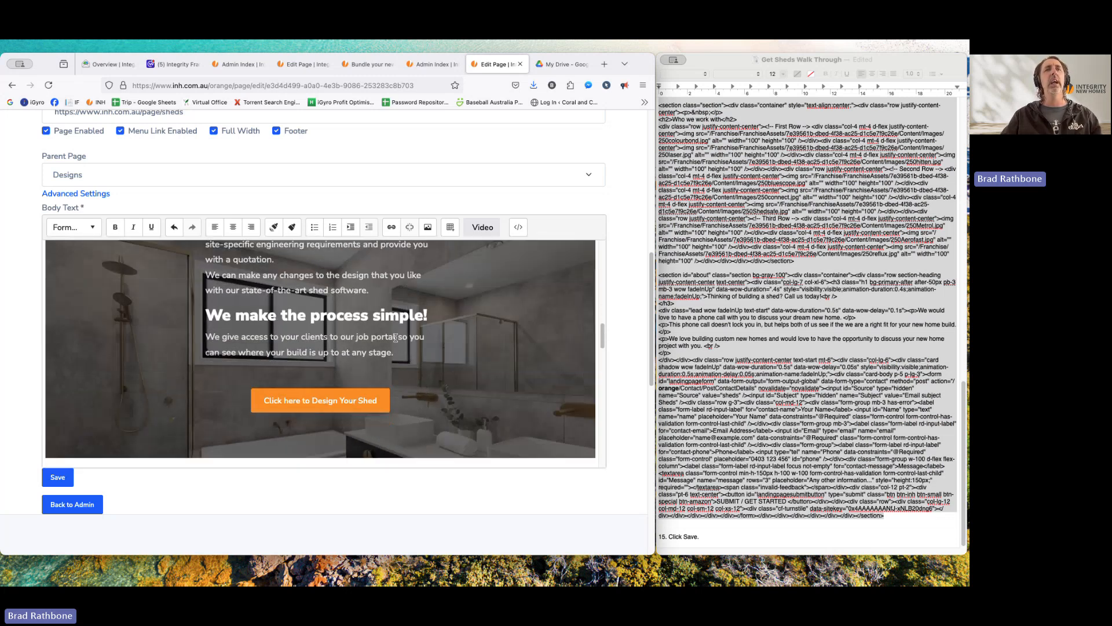
pyautogui.scroll(-10, 395, 337)
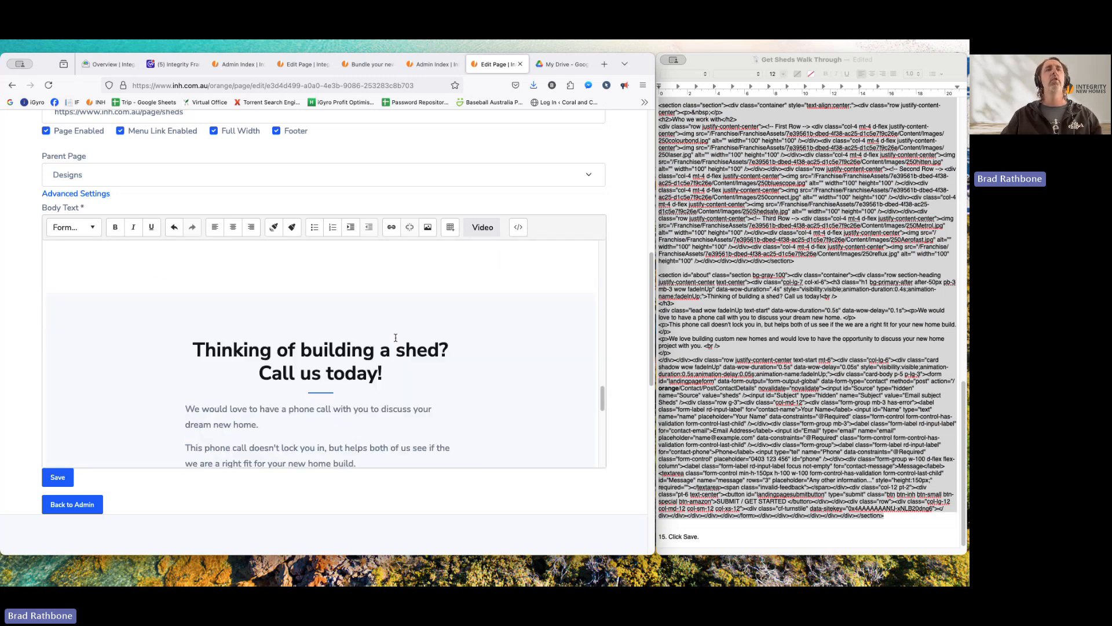
pyautogui.scroll(-3, 281, 403)
pyautogui.click(310, 383)
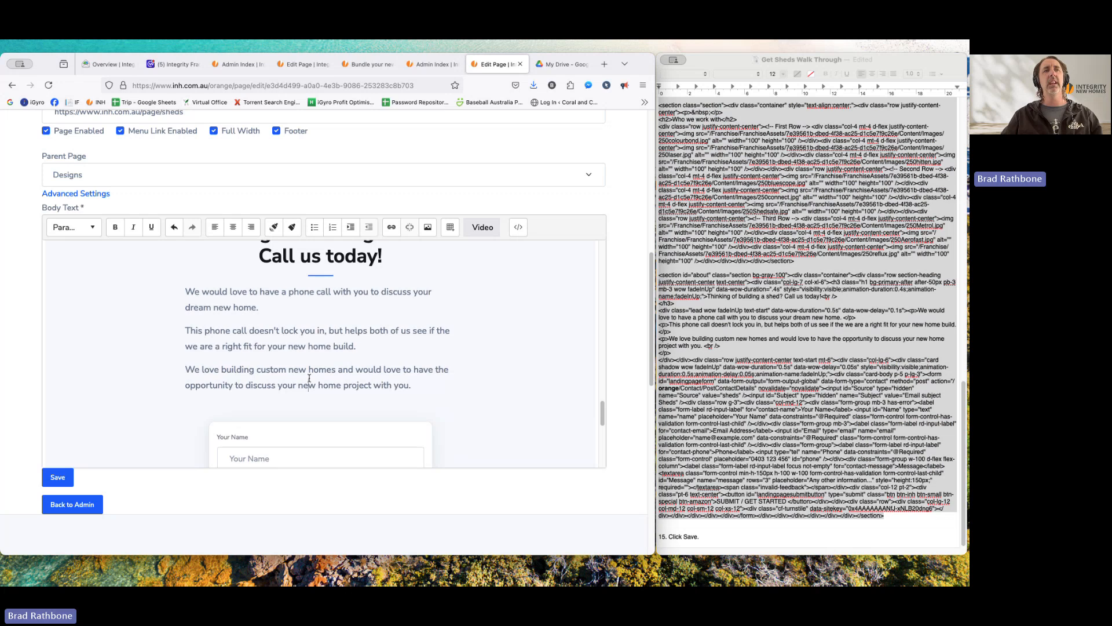
pyautogui.moveTo(344, 385); pyautogui.dragTo(310, 382)
pyautogui.click(311, 381)
pyautogui.scroll(1, 348, 348)
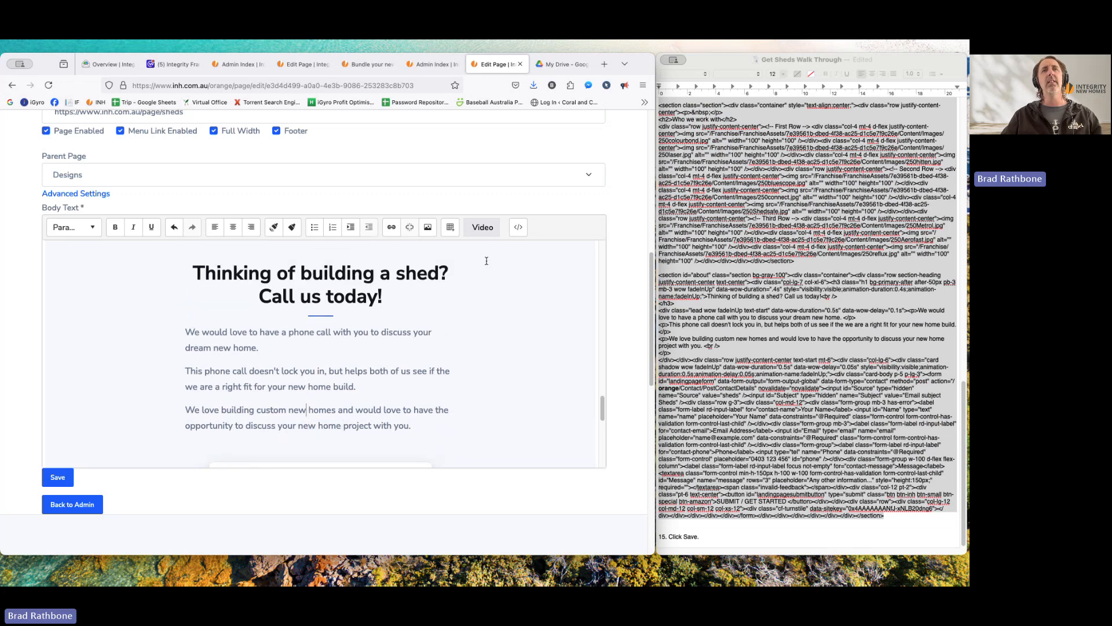
# - Check the body's HTML source without changes, then save the Sheds page
pyautogui.click(517, 227)
pyautogui.scroll(10, 322, 325)
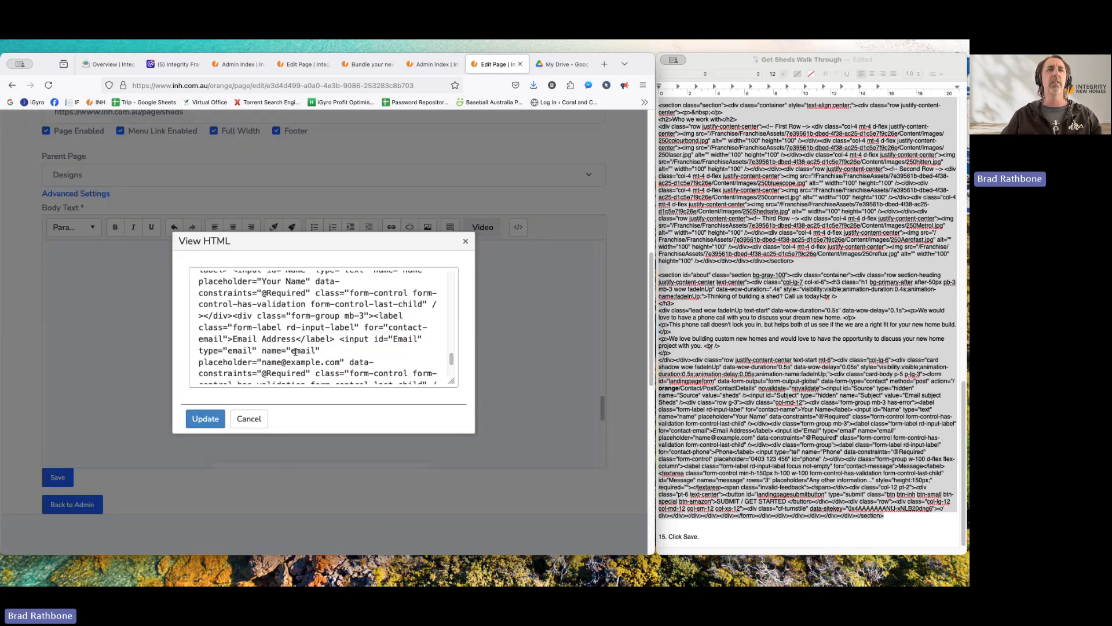
pyautogui.click(463, 239)
pyautogui.scroll(-5, 341, 385)
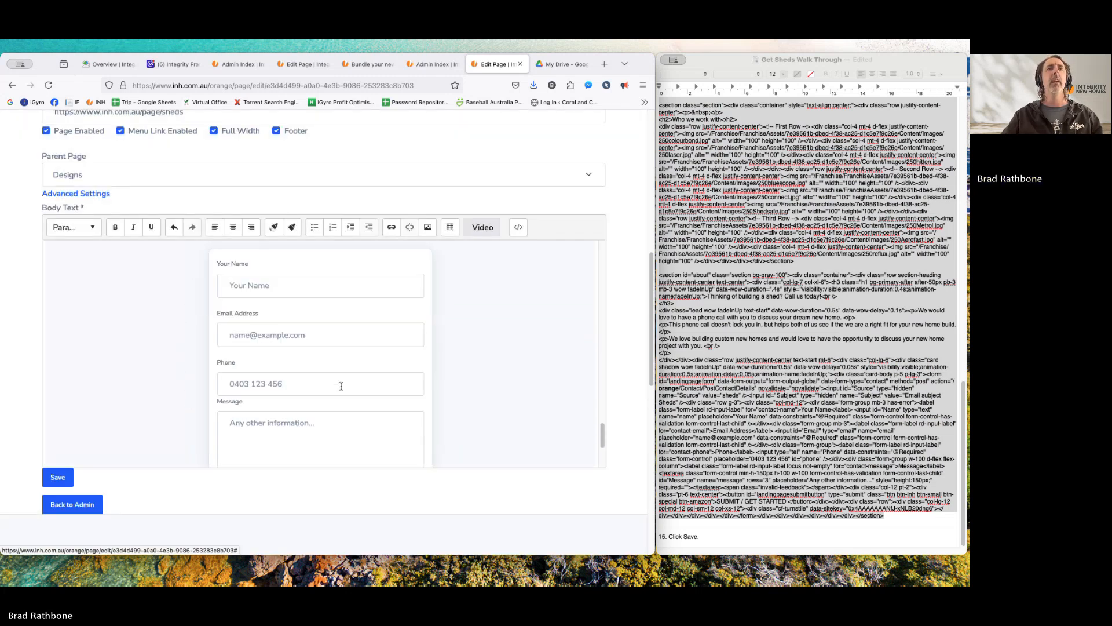
pyautogui.scroll(-3, 342, 386)
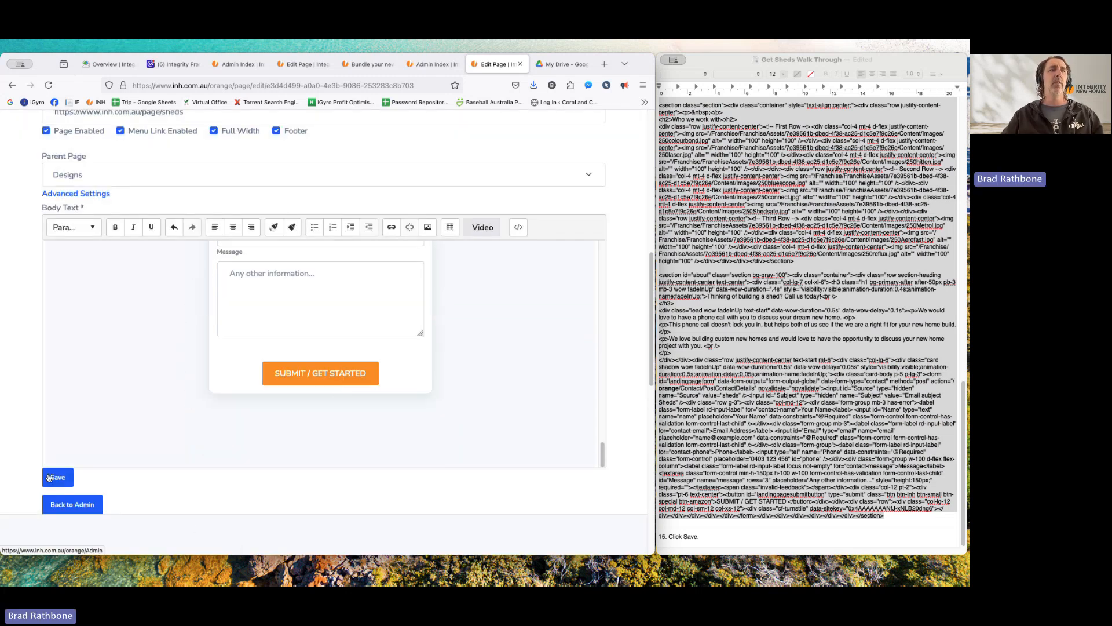
pyautogui.click(51, 477)
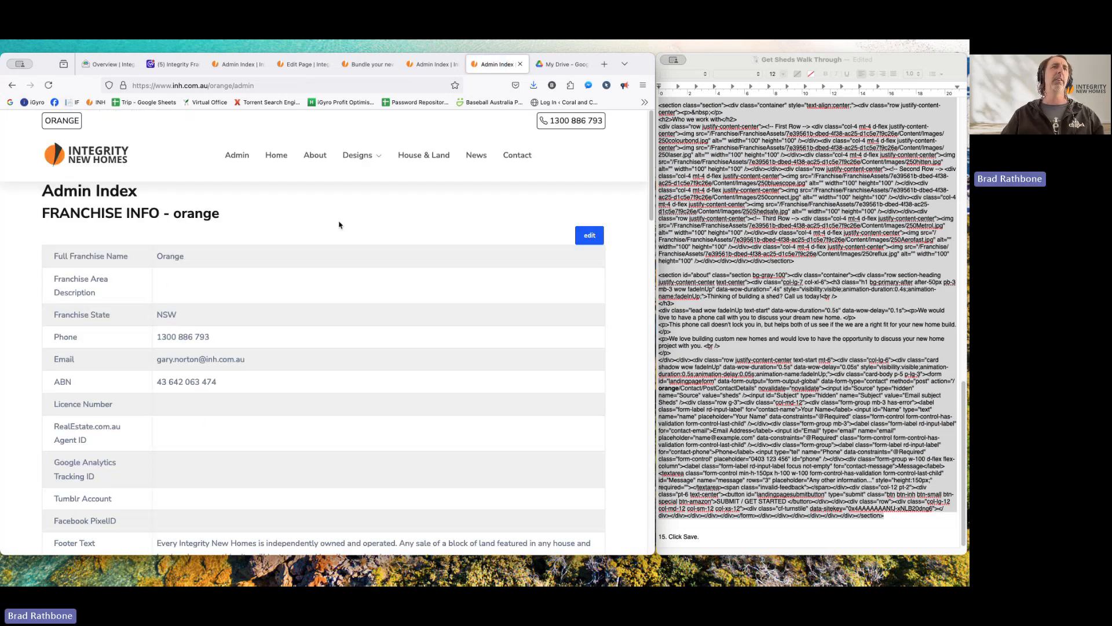
# - Open Designs > Sheds on the live site and review its hero, shed designer section, logos and contact form
pyautogui.moveTo(377, 155)
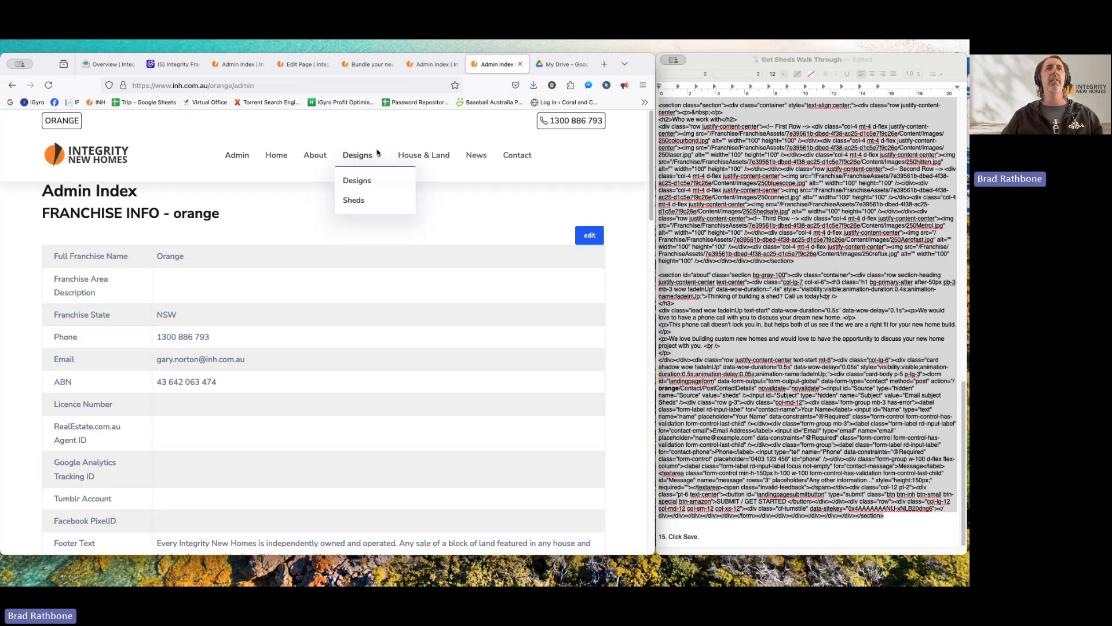
pyautogui.click(354, 201)
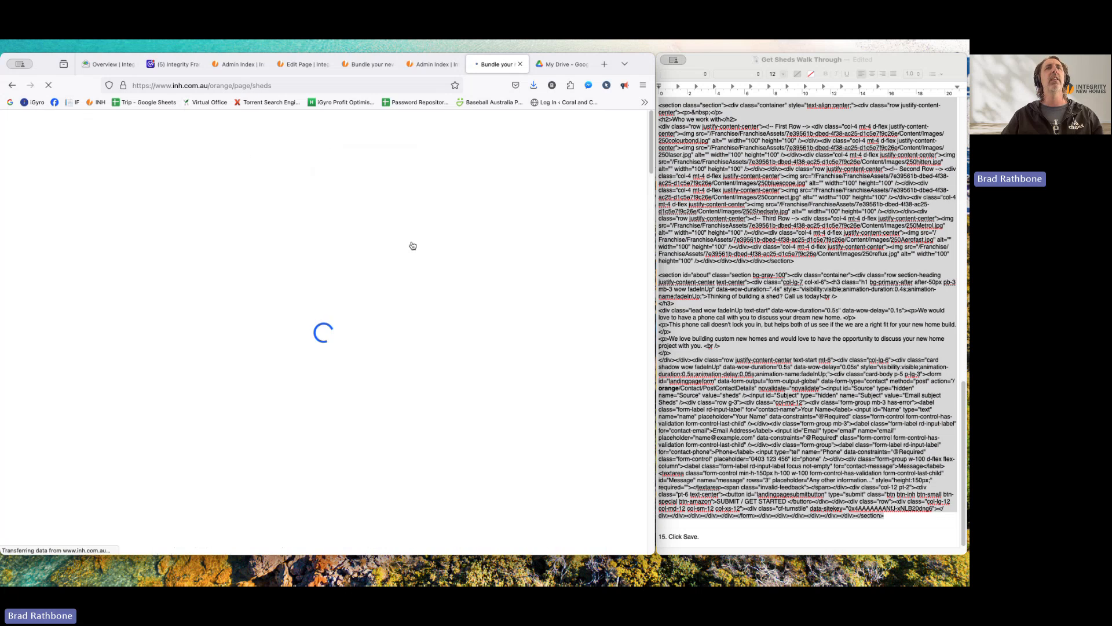
pyautogui.scroll(-10, 347, 346)
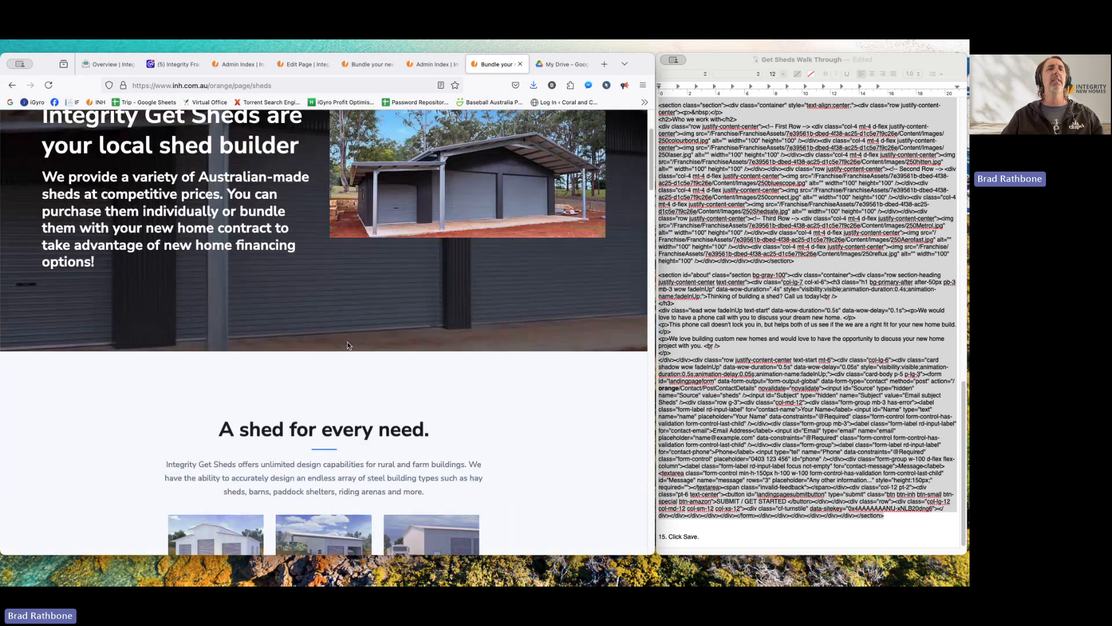
pyautogui.scroll(-5, 348, 346)
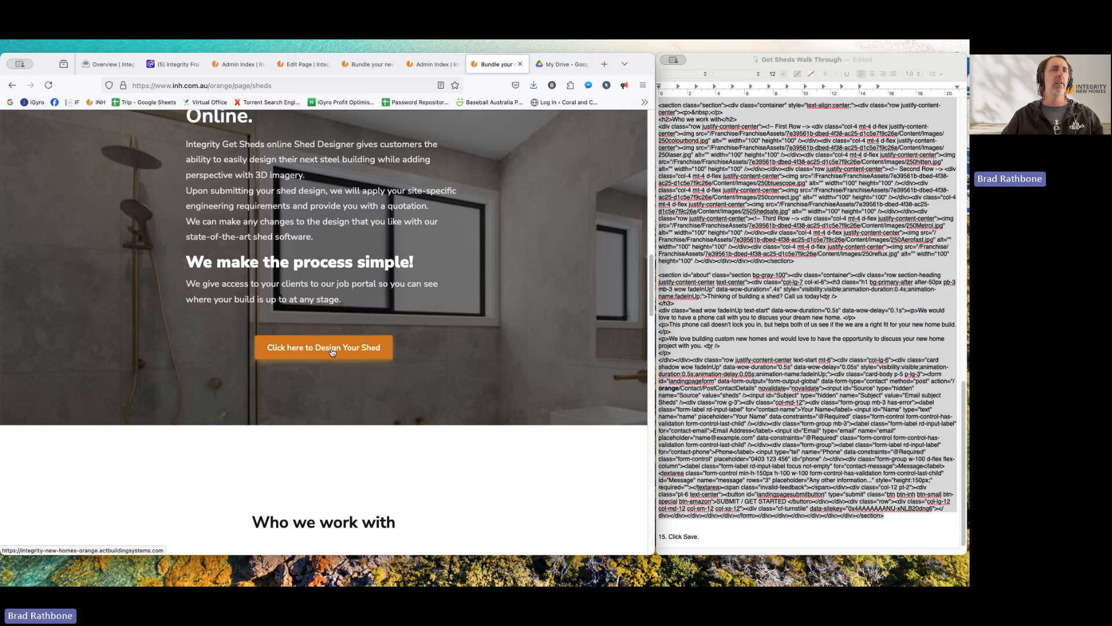
pyautogui.scroll(-2, 359, 370)
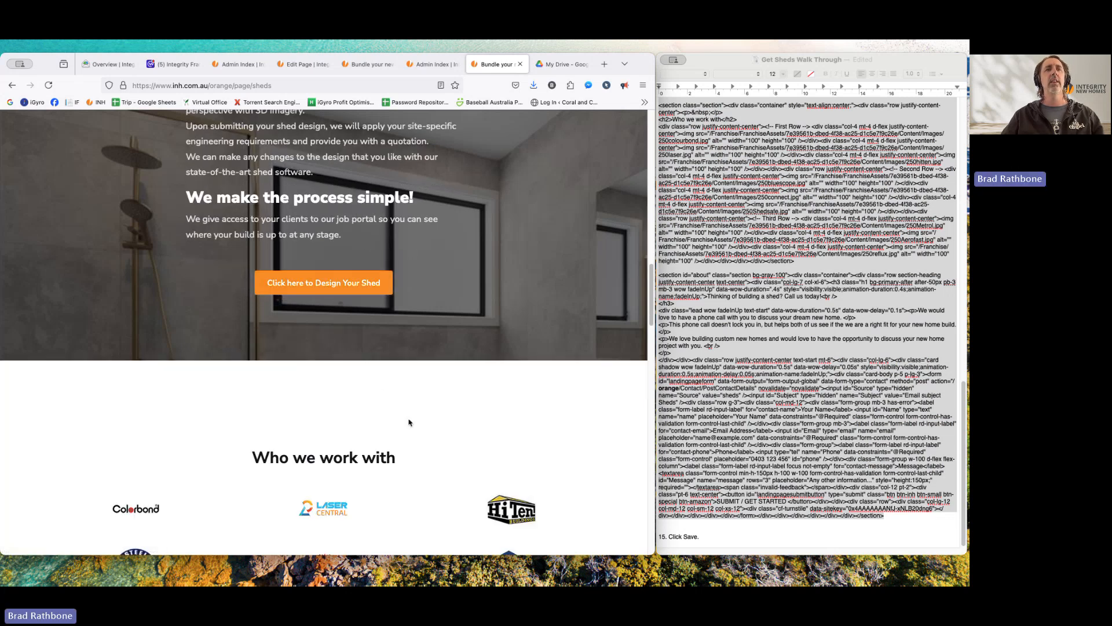
pyautogui.scroll(-12, 408, 422)
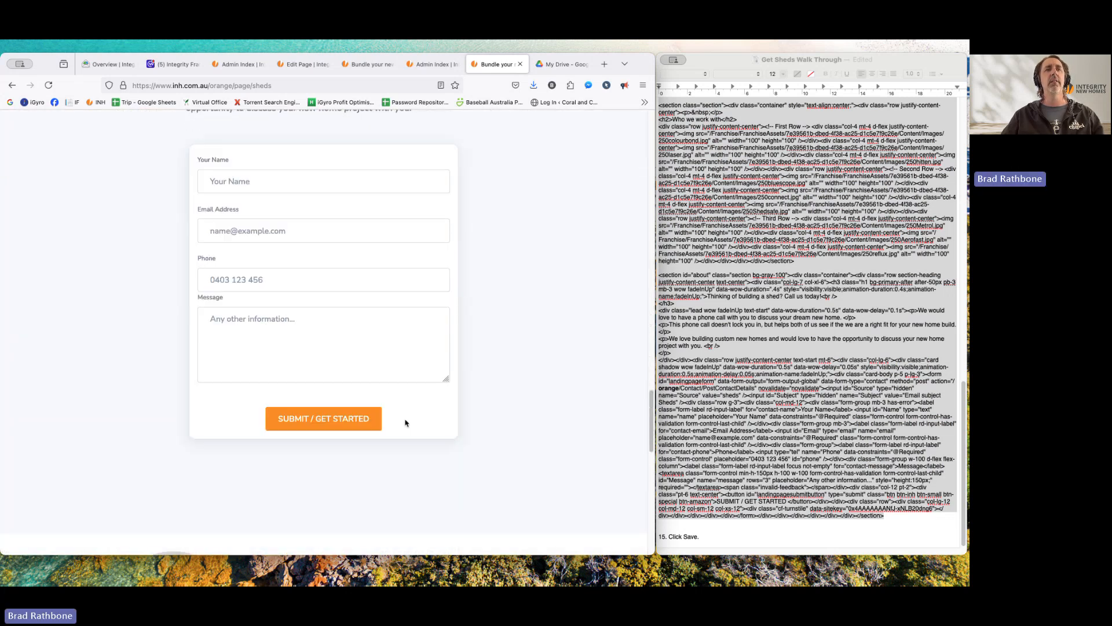
pyautogui.scroll(-4, 406, 423)
pyautogui.scroll(10, 406, 423)
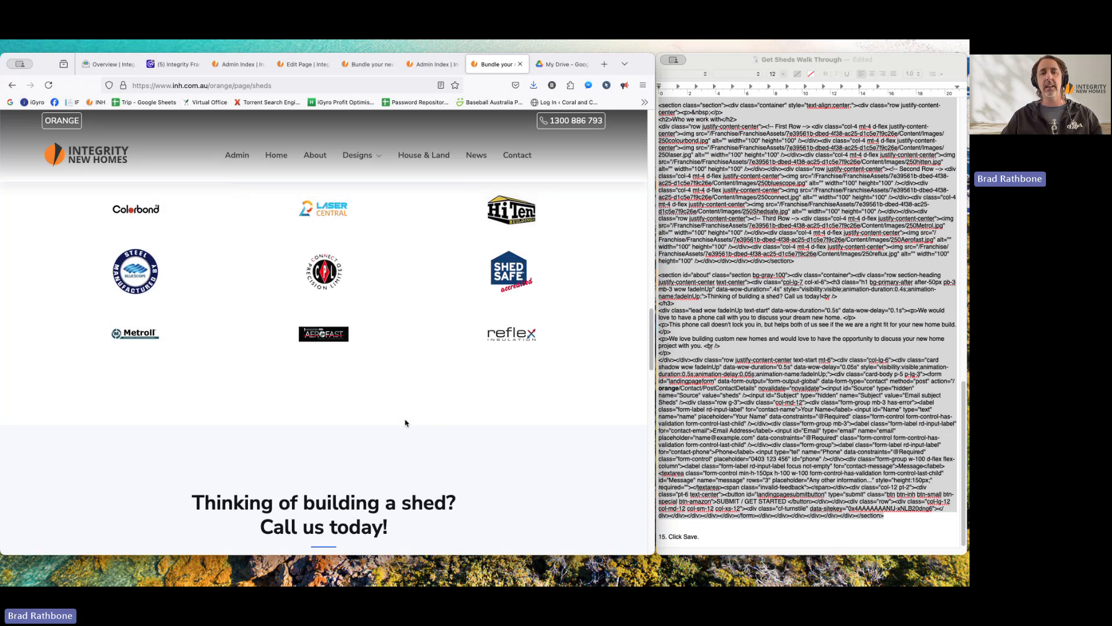
pyautogui.scroll(15, 405, 423)
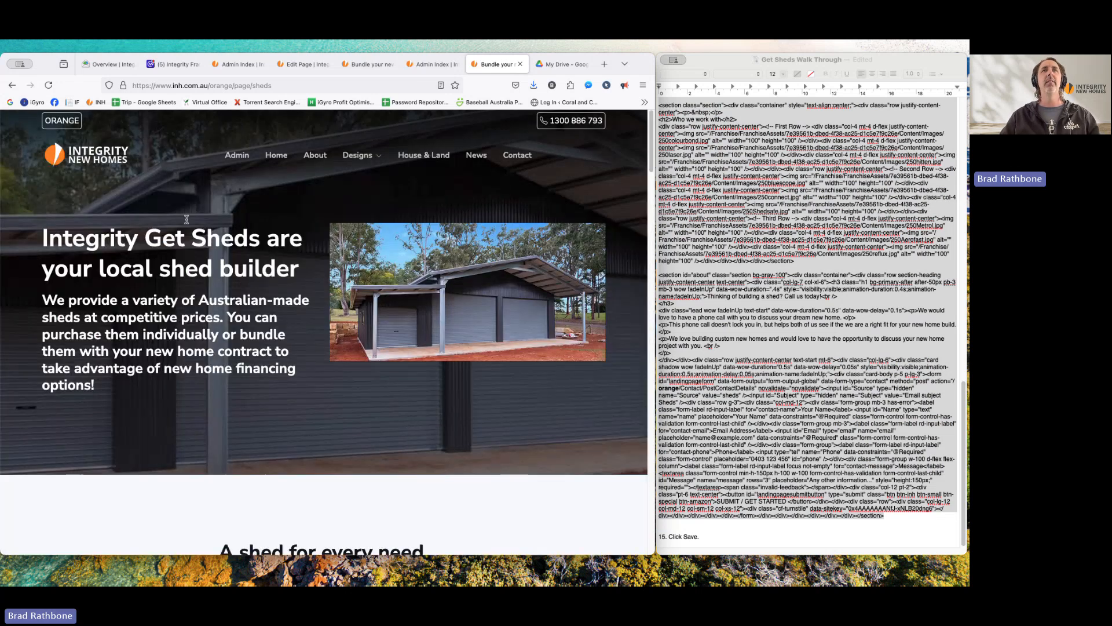